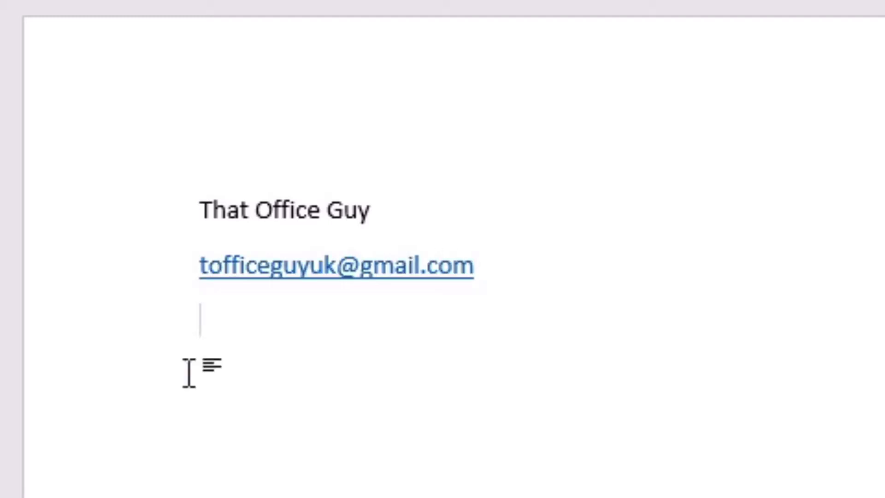
Step: Fix the email address under That Office Guy by replacing the stray letter with 'hato'
{"action": "left_click", "coordinate": [224, 263]}
{"action": "key", "text": "BackSpace"}
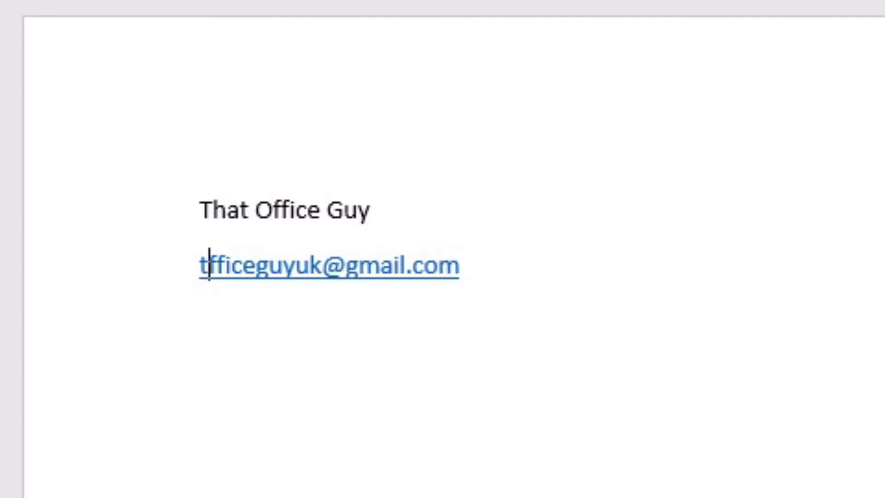
{"action": "type", "text": "hato"}
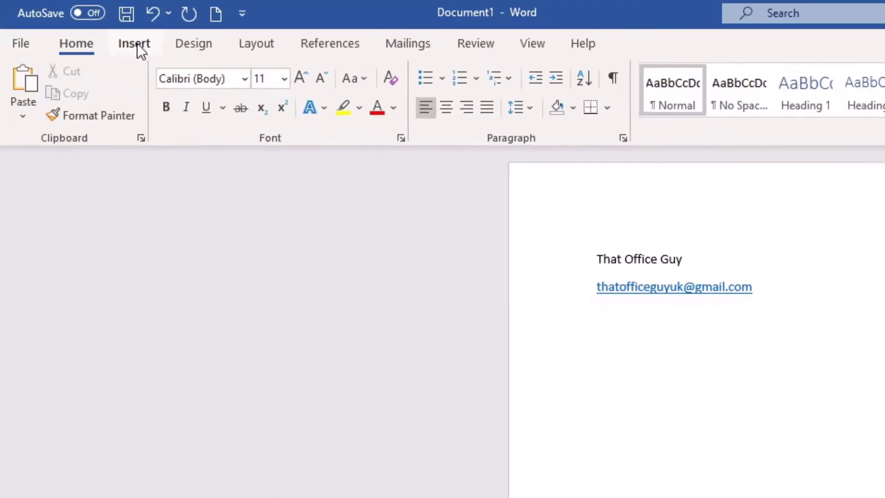
Step: Insert PngItem_1063415.png and Untitled design (1).png from the Pictures folder below the email line
{"action": "left_click", "coordinate": [136, 46]}
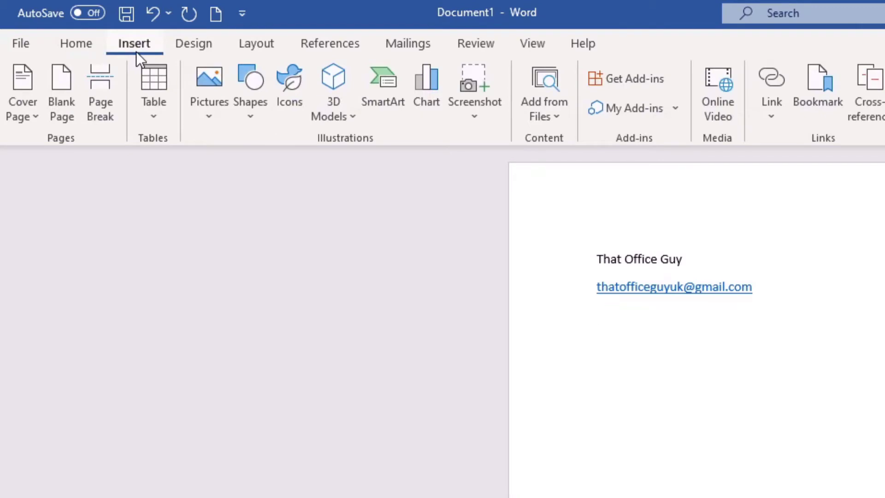
{"action": "left_click", "coordinate": [219, 113]}
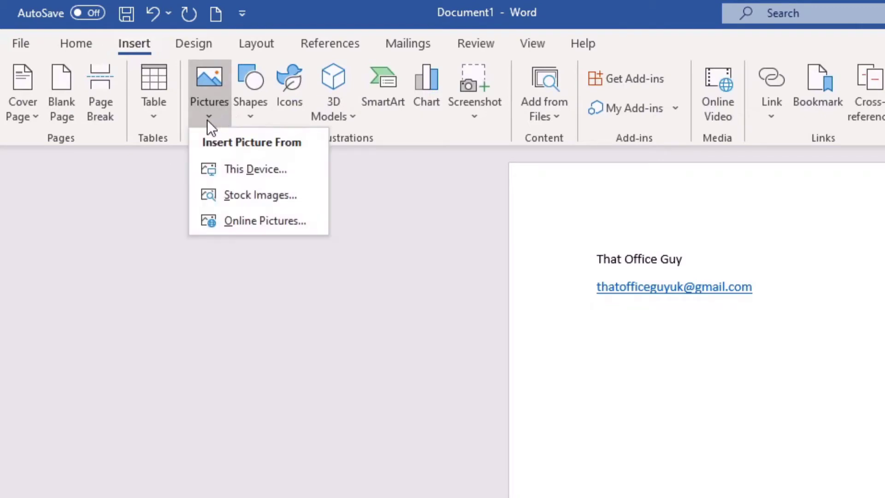
{"action": "left_click", "coordinate": [268, 170]}
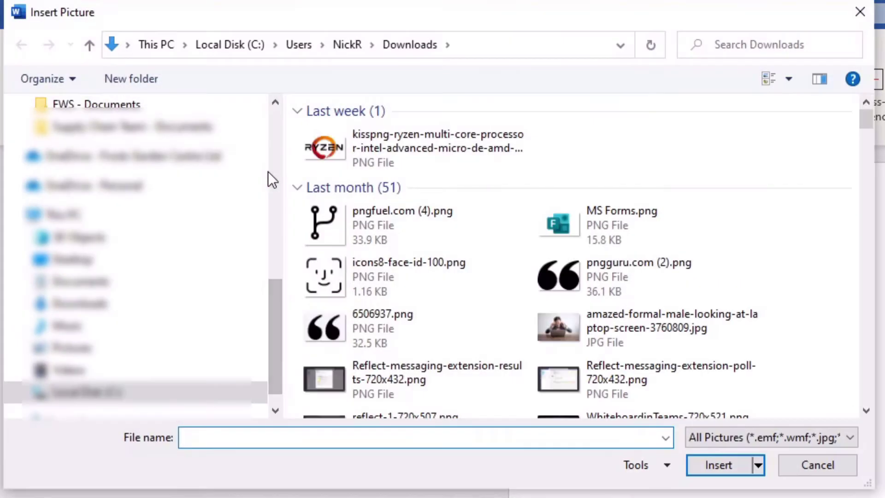
{"action": "scroll", "coordinate": [120, 193], "scroll_direction": "up", "scroll_amount": 10}
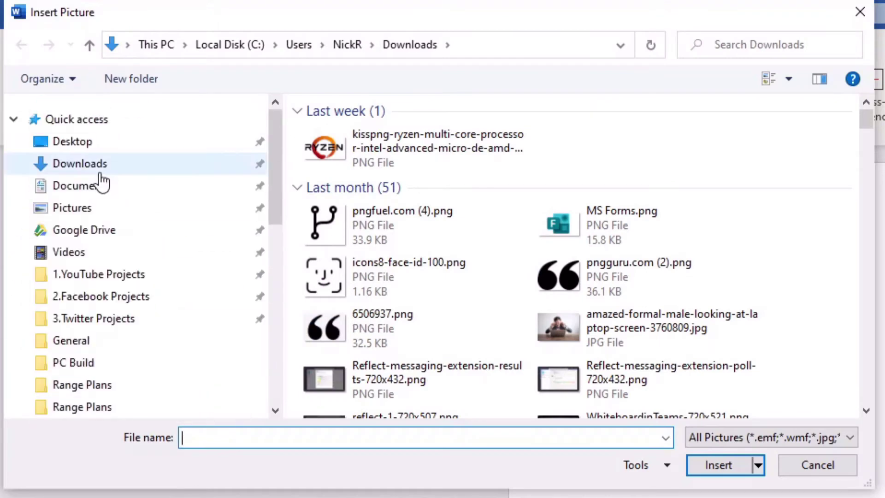
{"action": "left_click", "coordinate": [99, 210]}
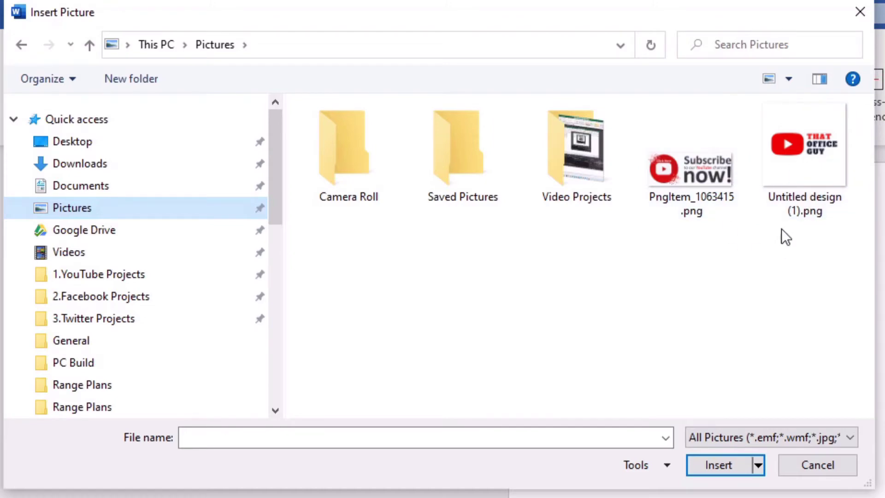
{"action": "left_click_drag", "start_coordinate": [825, 259], "coordinate": [659, 138]}
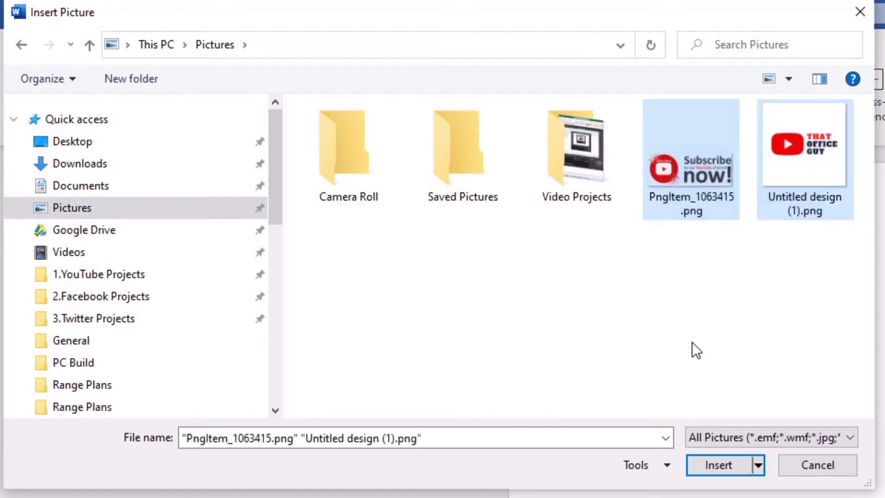
{"action": "left_click", "coordinate": [710, 465]}
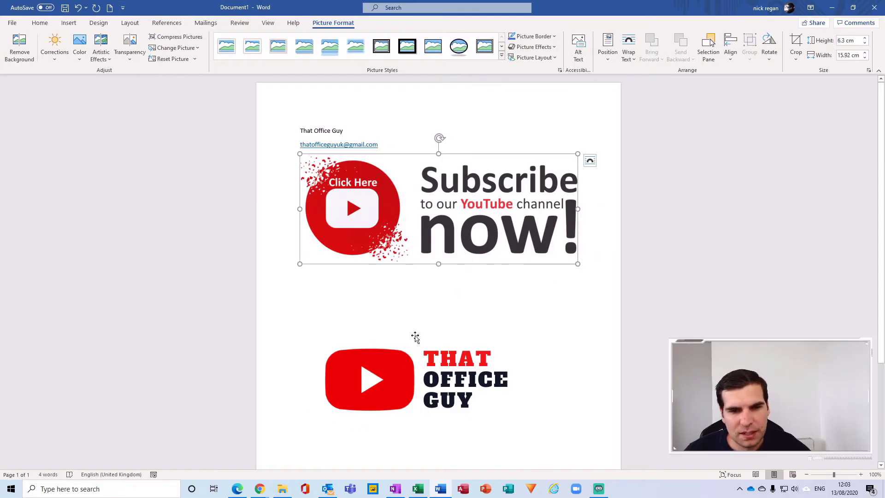
Step: Shrink the Subscribe now picture and the That Office Guy logo by their corner handles
{"action": "left_click", "coordinate": [416, 322]}
{"action": "left_click", "coordinate": [429, 256]}
{"action": "left_click", "coordinate": [424, 295]}
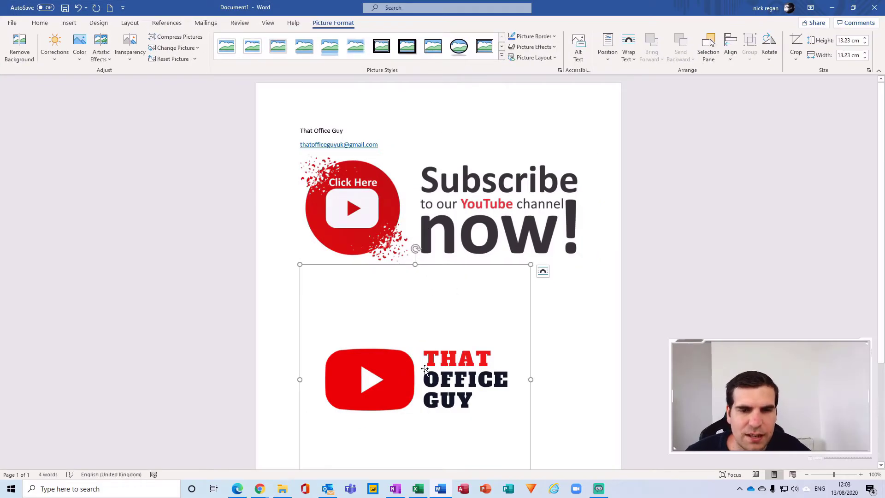
{"action": "left_click", "coordinate": [570, 257]}
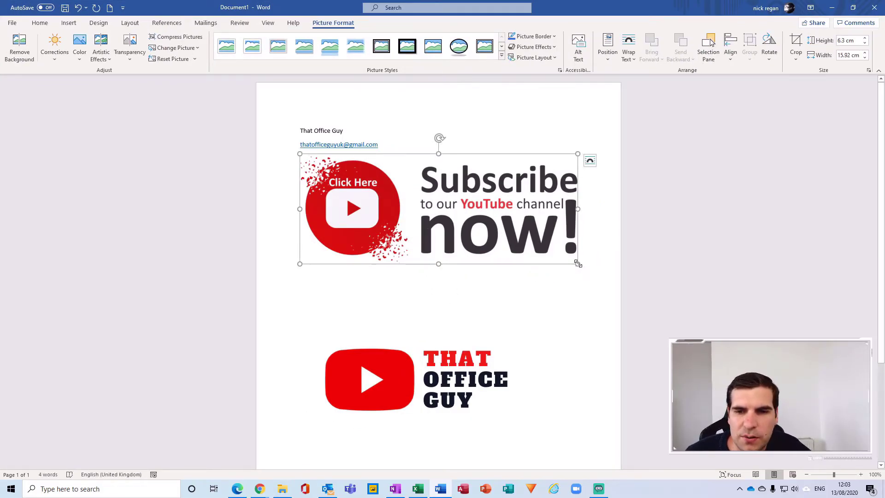
{"action": "left_click_drag", "start_coordinate": [578, 264], "coordinate": [410, 197]}
{"action": "left_click", "coordinate": [516, 359]}
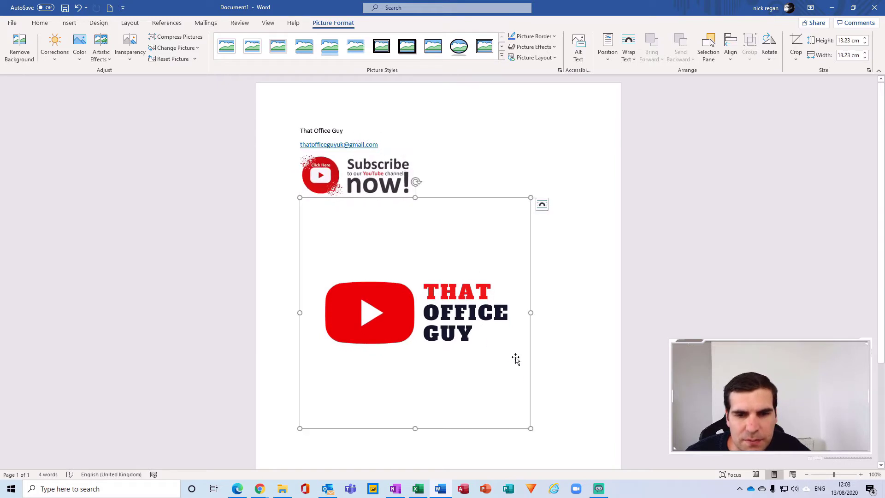
{"action": "left_click_drag", "start_coordinate": [530, 428], "coordinate": [436, 286]}
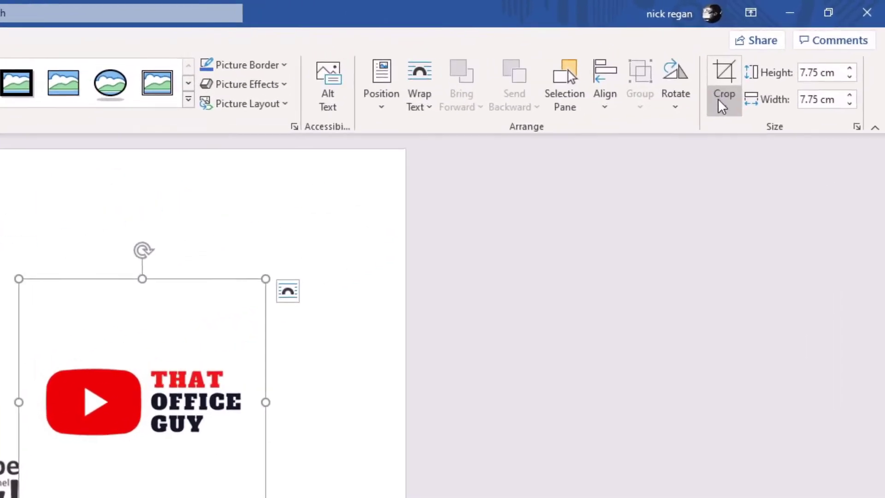
Step: Crop the white margins from the top, bottom, left and right of the That Office Guy logo
{"action": "left_click", "coordinate": [796, 55]}
{"action": "left_click", "coordinate": [729, 144]}
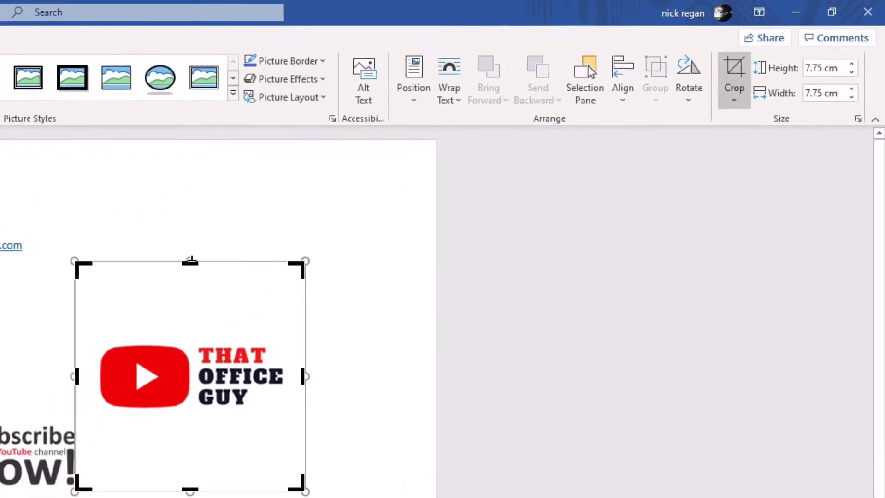
{"action": "left_click_drag", "start_coordinate": [70, 306], "coordinate": [65, 392]}
{"action": "left_click_drag", "start_coordinate": [474, 197], "coordinate": [474, 199]}
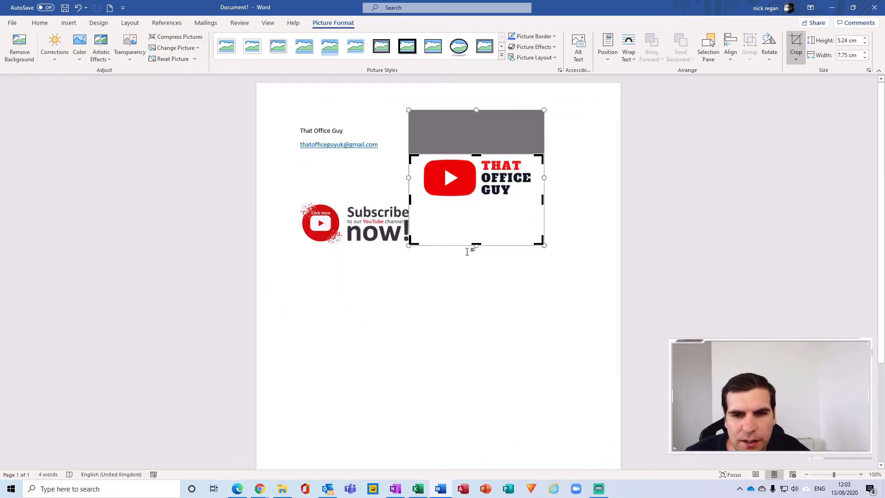
{"action": "left_click_drag", "start_coordinate": [476, 244], "coordinate": [476, 198]}
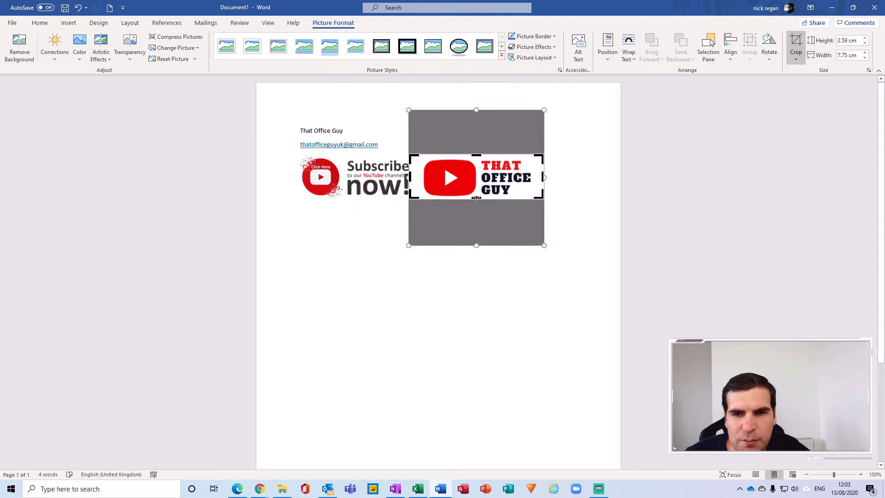
{"action": "left_click_drag", "start_coordinate": [408, 176], "coordinate": [418, 177]}
{"action": "left_click_drag", "start_coordinate": [533, 177], "coordinate": [527, 178]}
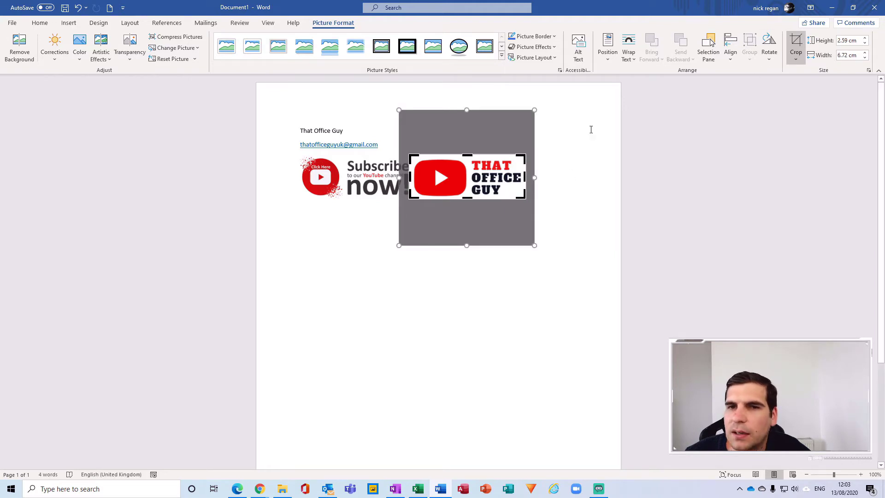
Step: Exit crop mode and set the pictures' text wrapping to Through
{"action": "left_click", "coordinate": [796, 43]}
{"action": "left_click", "coordinate": [607, 154]}
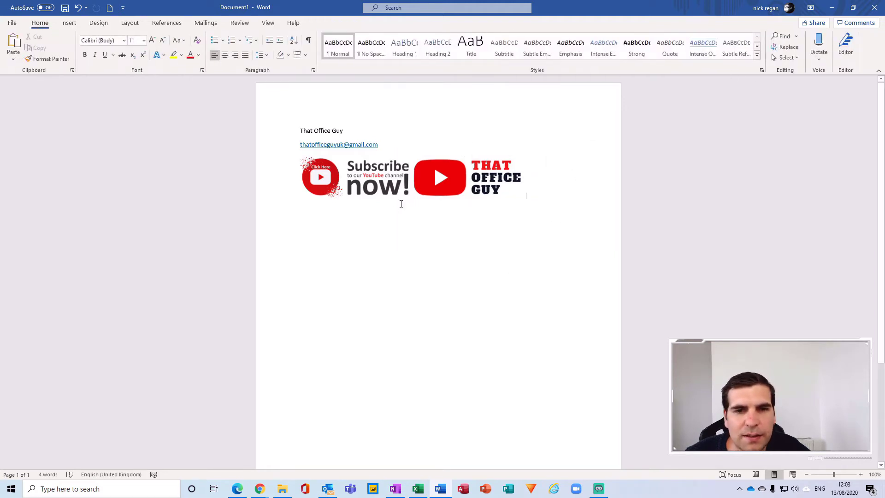
{"action": "left_click", "coordinate": [376, 180]}
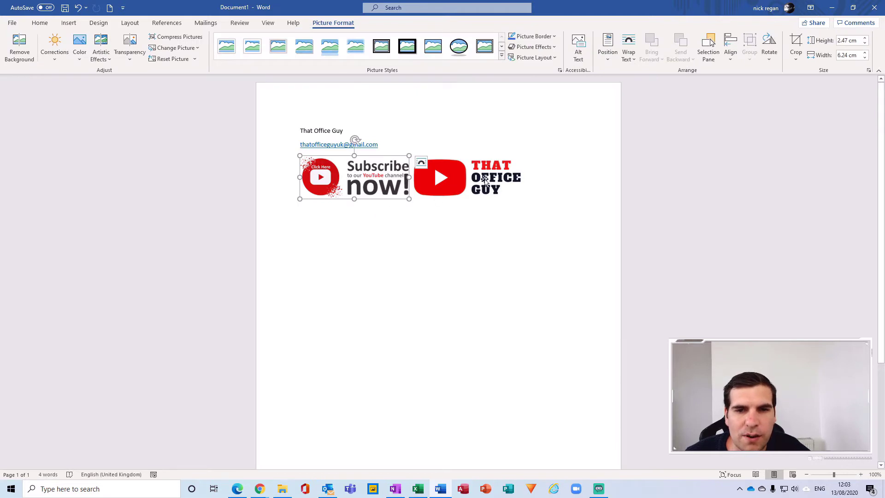
{"action": "left_click", "coordinate": [496, 179]}
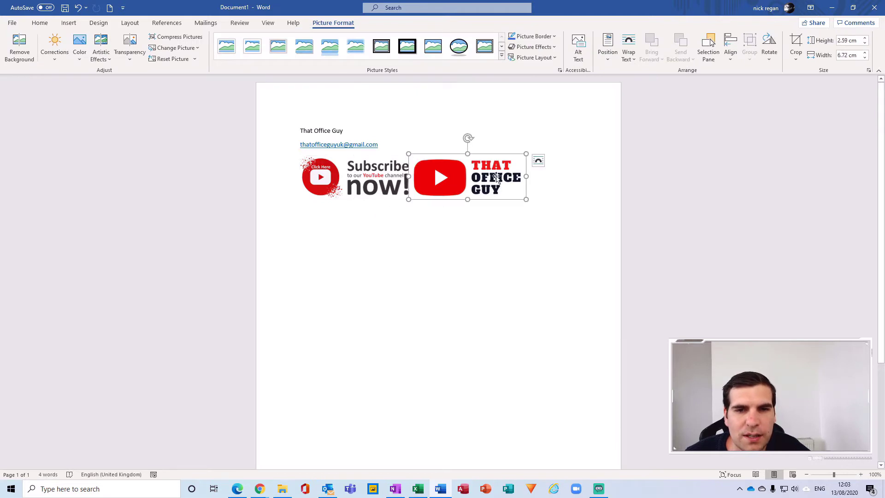
{"action": "left_click", "coordinate": [335, 179]}
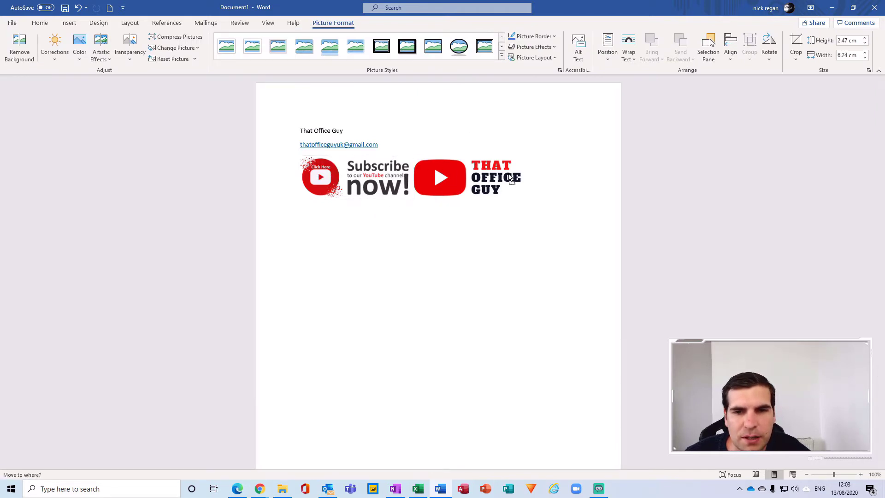
{"action": "left_click", "coordinate": [496, 182]}
{"action": "left_click", "coordinate": [386, 182]}
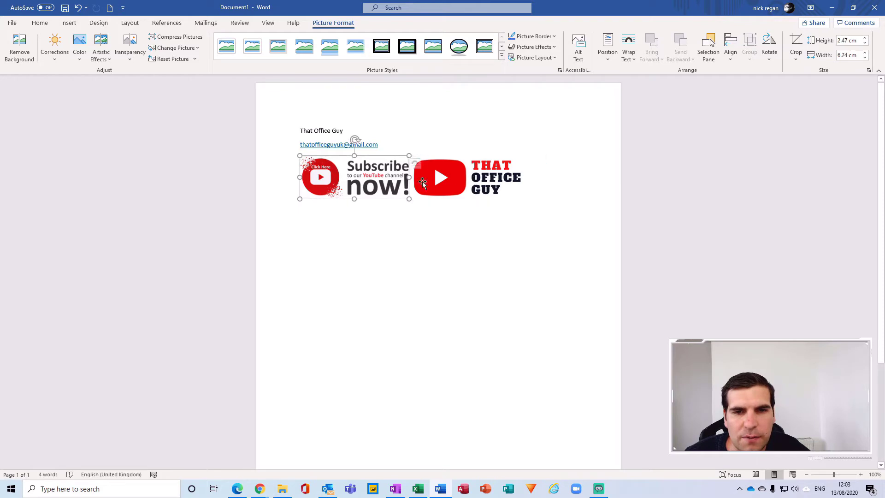
{"action": "left_click", "coordinate": [482, 178]}
{"action": "left_click", "coordinate": [399, 187]}
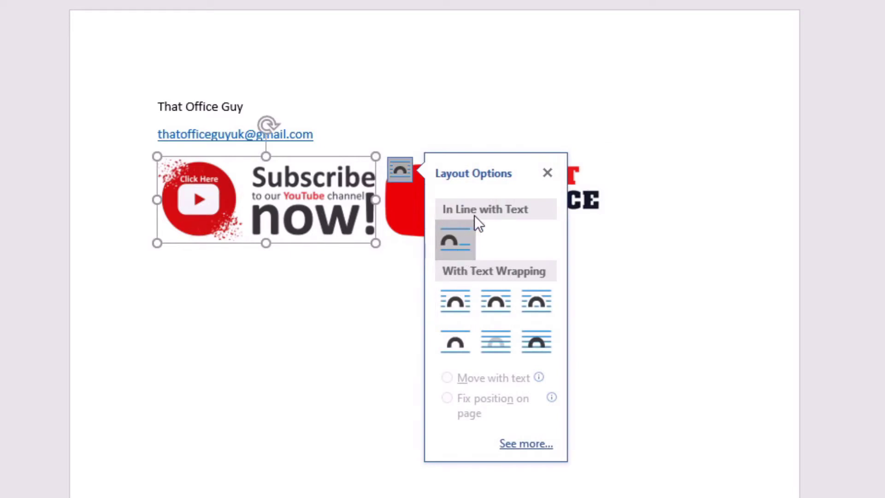
{"action": "left_click", "coordinate": [541, 300]}
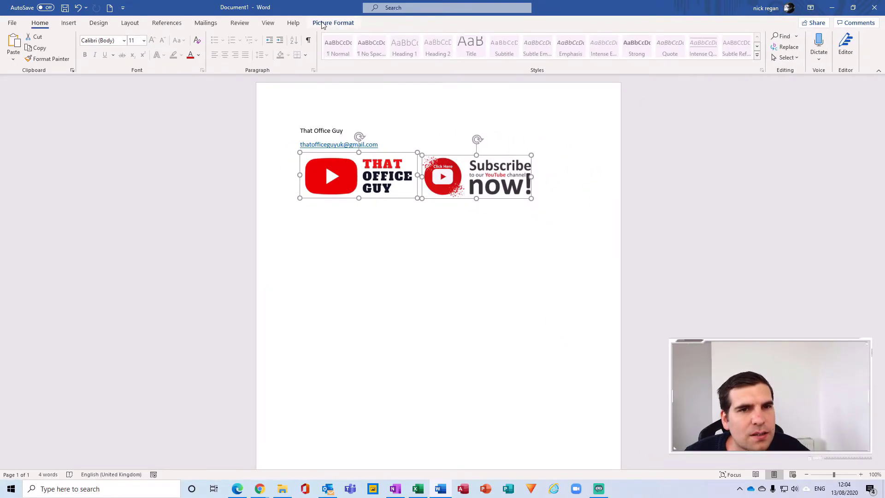
Step: Apply Align Middle to the two logo pictures, then deselect them
{"action": "left_click", "coordinate": [323, 24]}
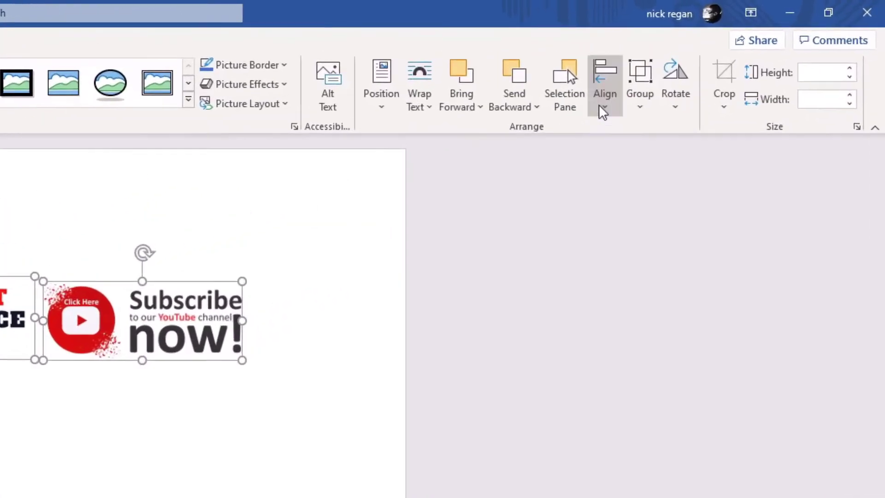
{"action": "left_click", "coordinate": [686, 76]}
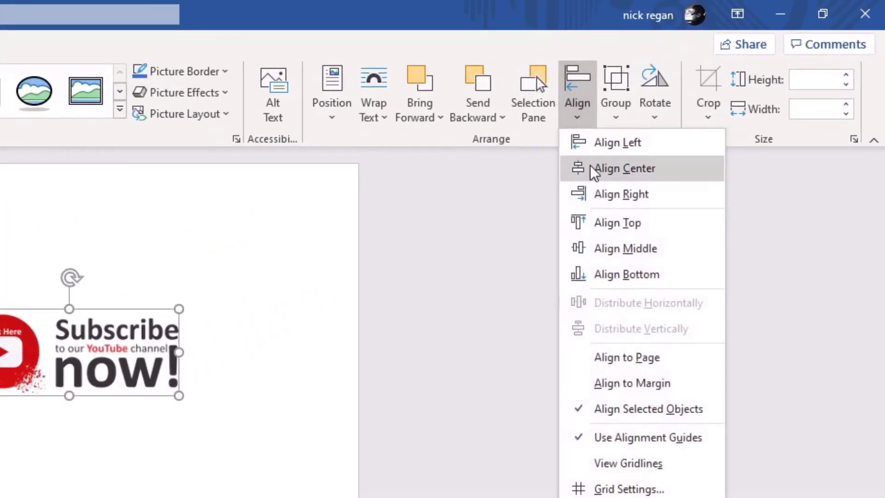
{"action": "left_click", "coordinate": [609, 249]}
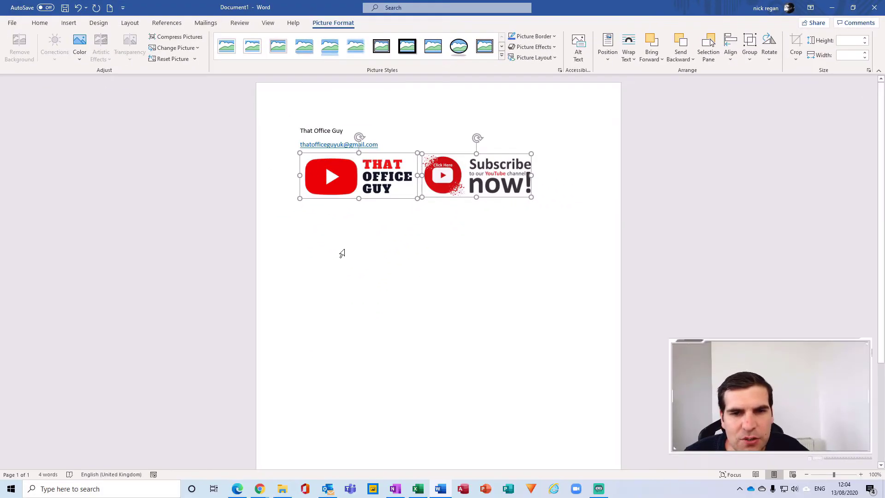
{"action": "left_click", "coordinate": [503, 283]}
{"action": "left_click", "coordinate": [574, 194]}
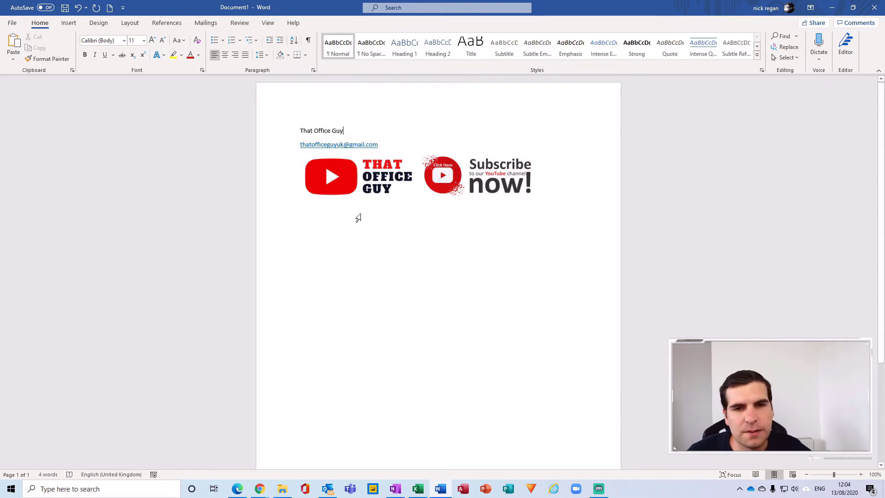
Step: Make the That Office Guy name and email lines bold at 14 pt
{"action": "left_click_drag", "start_coordinate": [378, 146], "coordinate": [309, 132]}
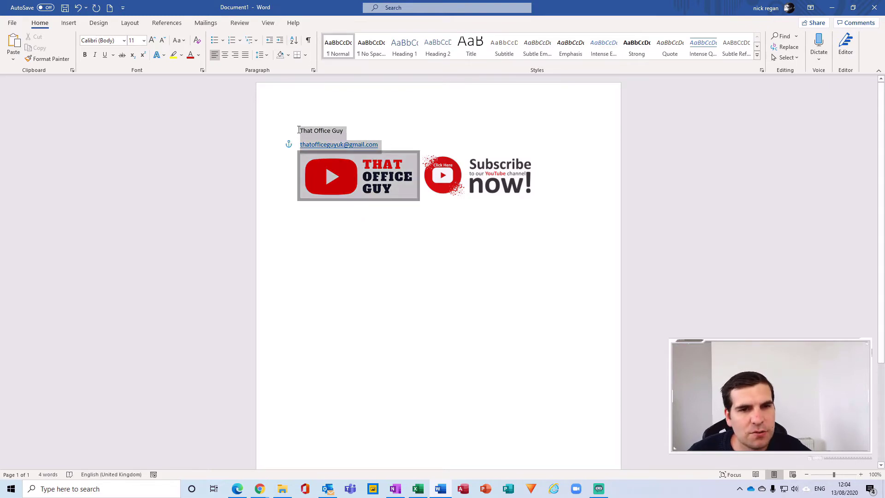
{"action": "left_click", "coordinate": [477, 175]}
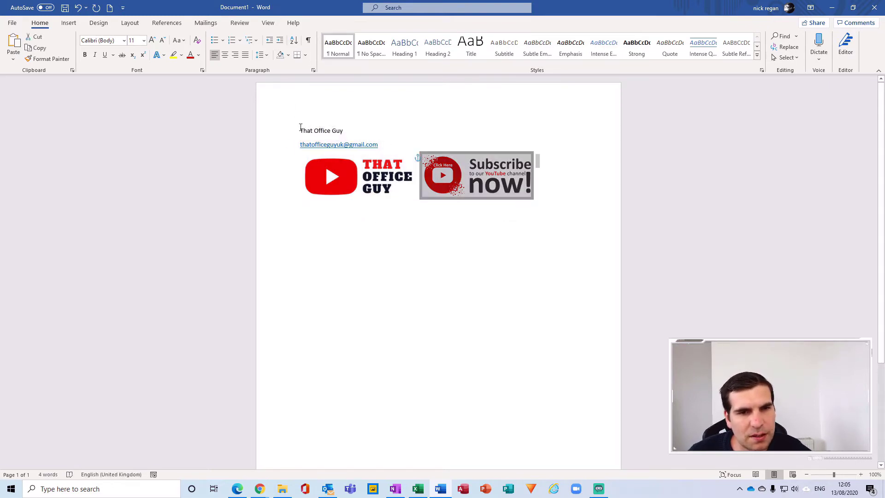
{"action": "left_click_drag", "start_coordinate": [300, 129], "coordinate": [376, 143]}
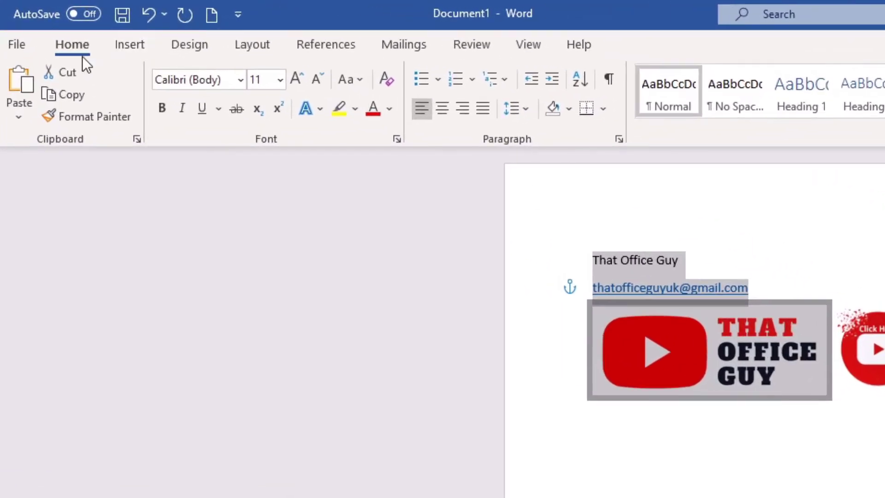
{"action": "left_click", "coordinate": [239, 83]}
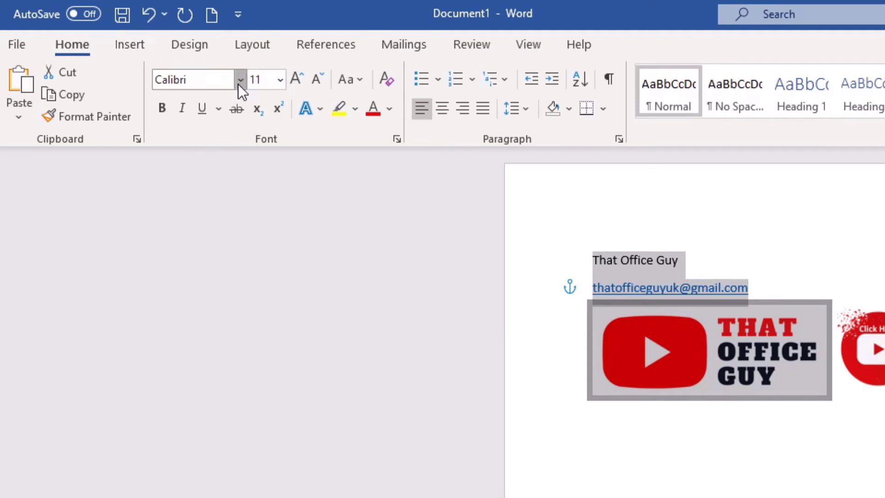
{"action": "left_click", "coordinate": [239, 83]}
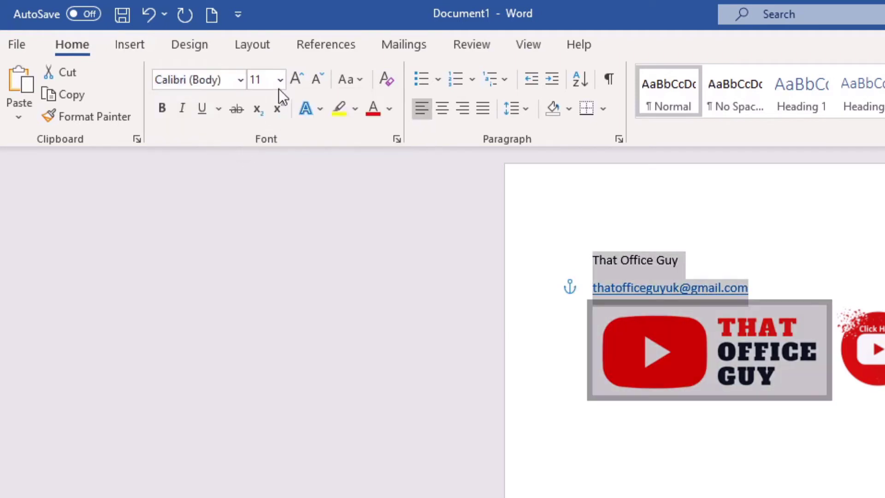
{"action": "left_click", "coordinate": [162, 109]}
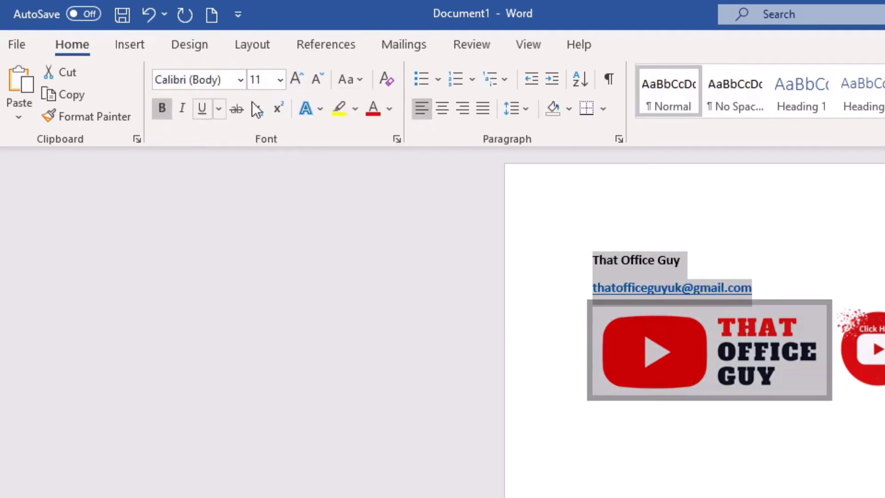
{"action": "left_click", "coordinate": [297, 79]}
{"action": "left_click", "coordinate": [297, 79]}
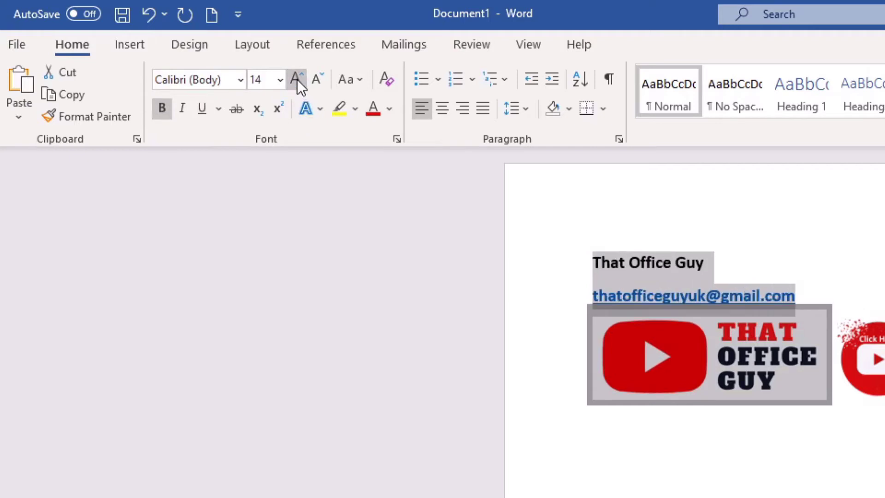
Step: Remove the space after the name and email paragraph
{"action": "left_click", "coordinate": [526, 109]}
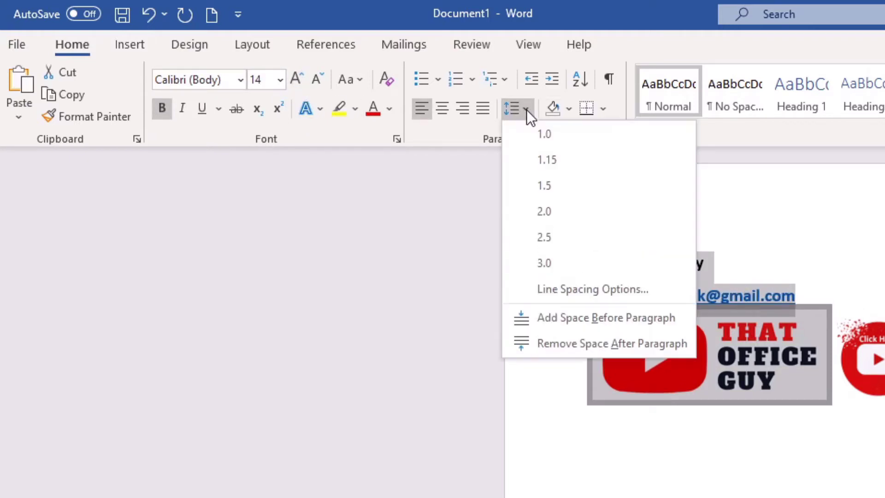
{"action": "left_click", "coordinate": [562, 349]}
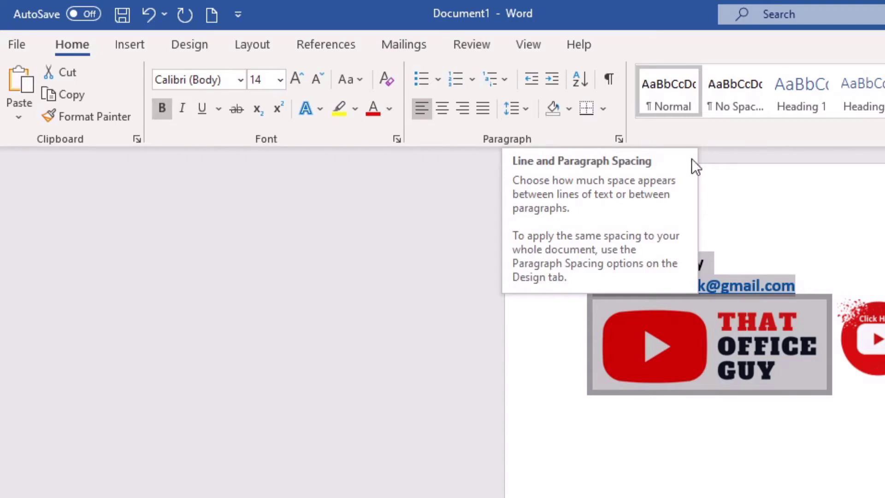
{"action": "left_click", "coordinate": [817, 285]}
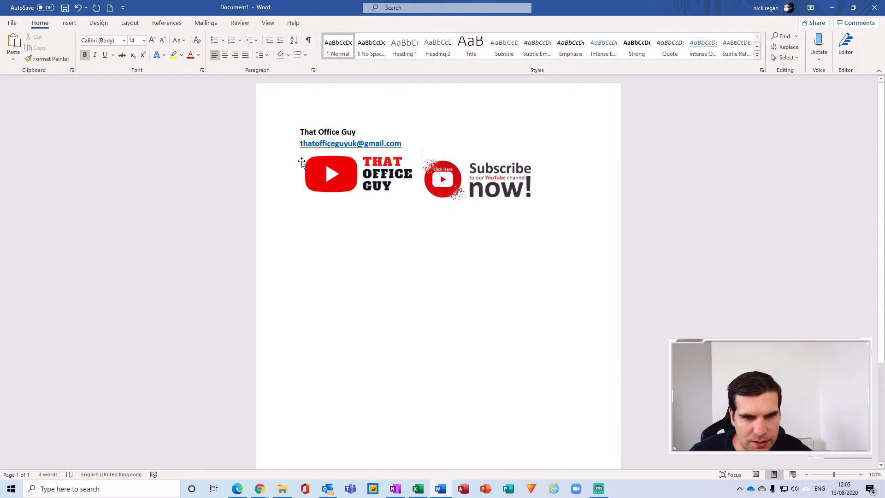
Step: Nudge the That Office Guy logo lower, then Align Middle both logos and deselect them
{"action": "left_click_drag", "start_coordinate": [309, 167], "coordinate": [309, 175]}
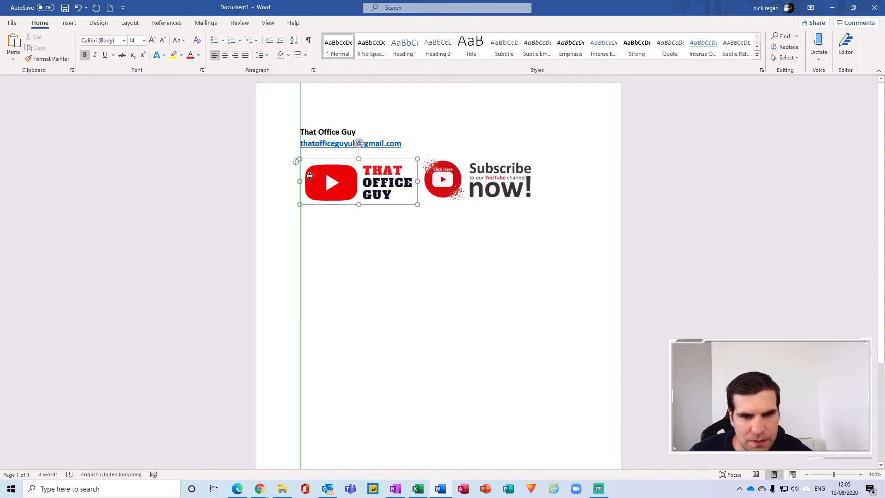
{"action": "left_click", "coordinate": [451, 184]}
{"action": "left_click", "coordinate": [360, 184], "text": "shift"}
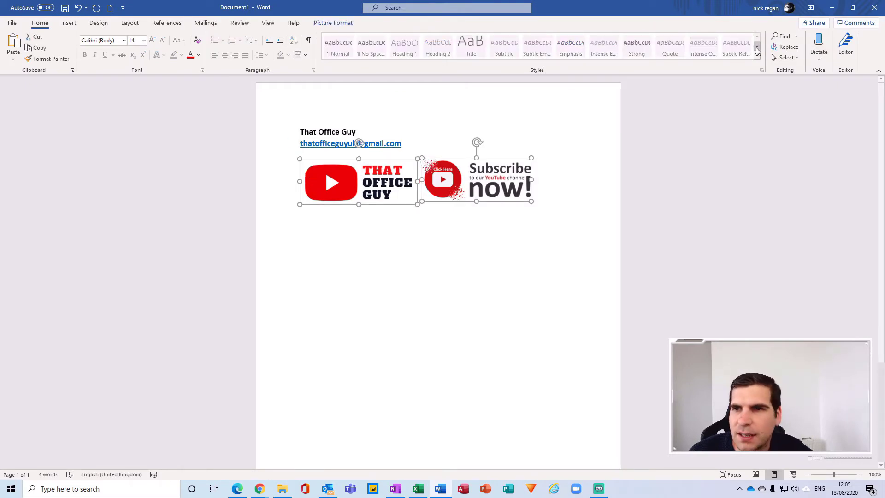
{"action": "left_click", "coordinate": [328, 24]}
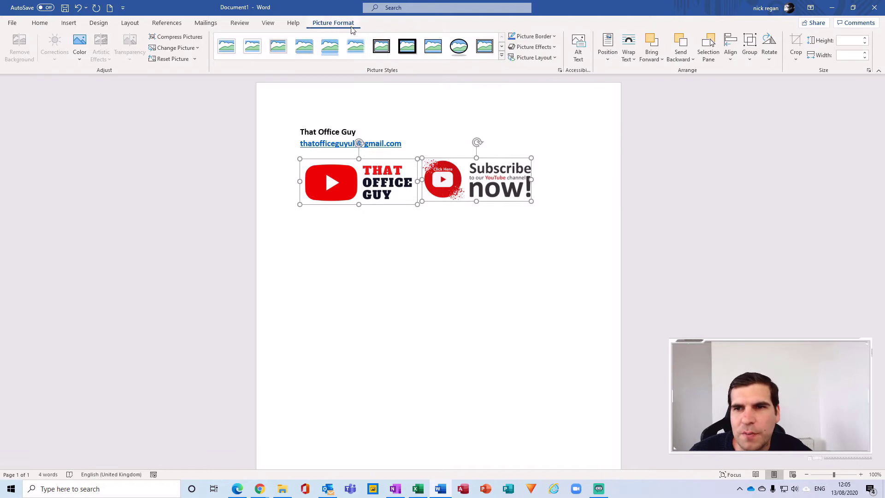
{"action": "left_click", "coordinate": [731, 55]}
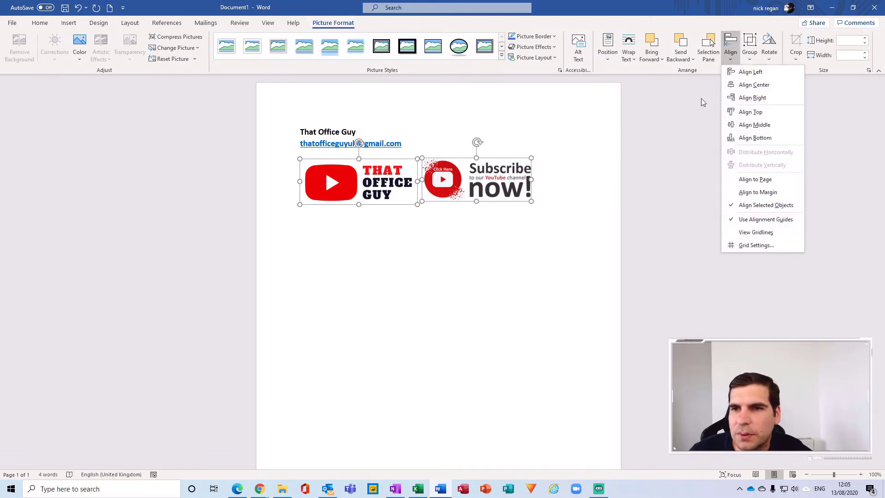
{"action": "left_click", "coordinate": [754, 125]}
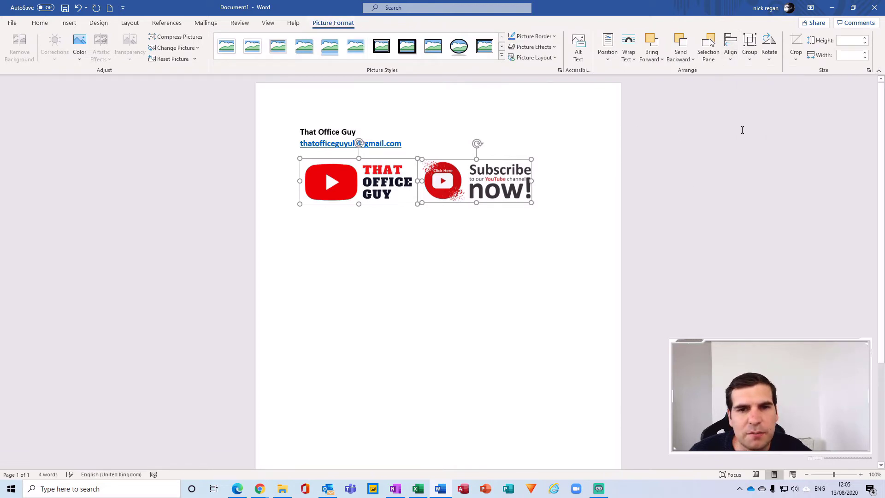
{"action": "right_click", "coordinate": [477, 267]}
{"action": "left_click", "coordinate": [478, 267]}
{"action": "left_click", "coordinate": [556, 228]}
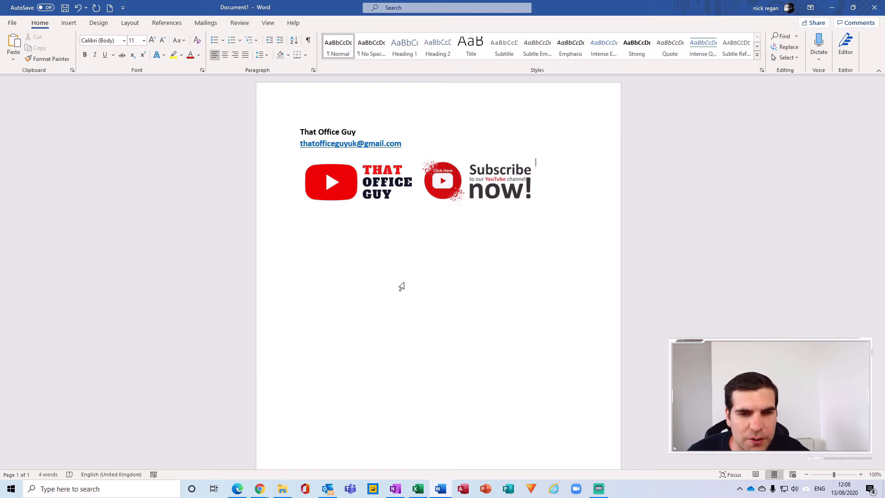
Step: Switch from Word to Outlook via the taskbar
{"action": "left_click", "coordinate": [332, 488]}
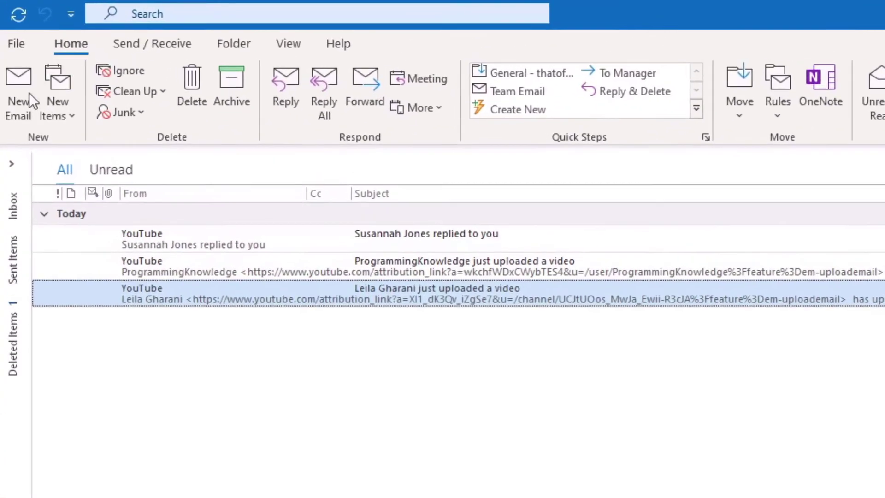
Step: Start a new email and open the Signatures and Stationery dialog from it
{"action": "left_click", "coordinate": [14, 46]}
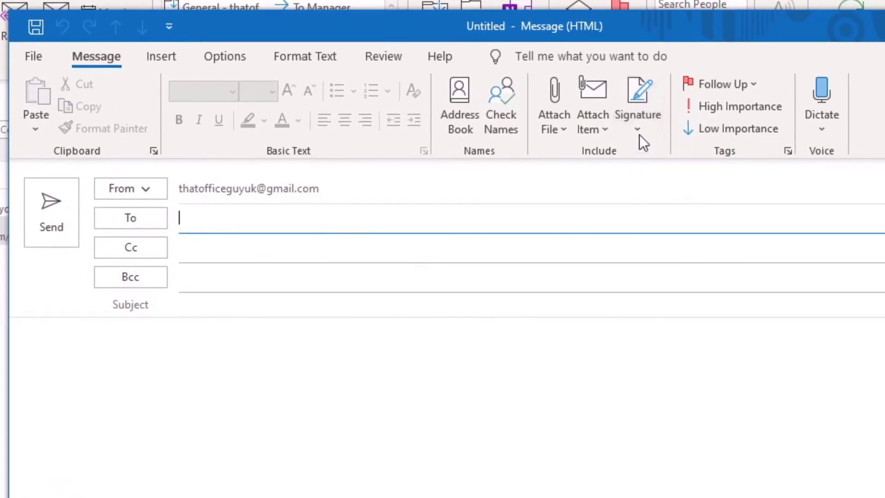
{"action": "left_click", "coordinate": [638, 131]}
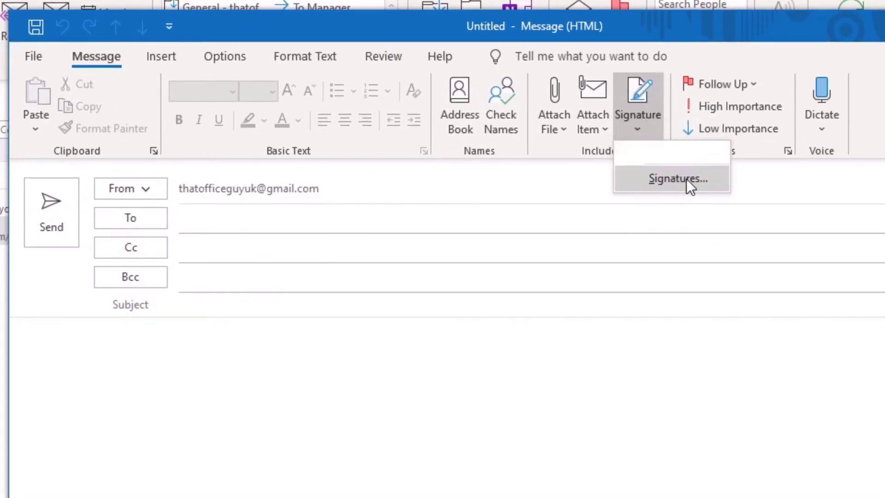
{"action": "left_click", "coordinate": [674, 185]}
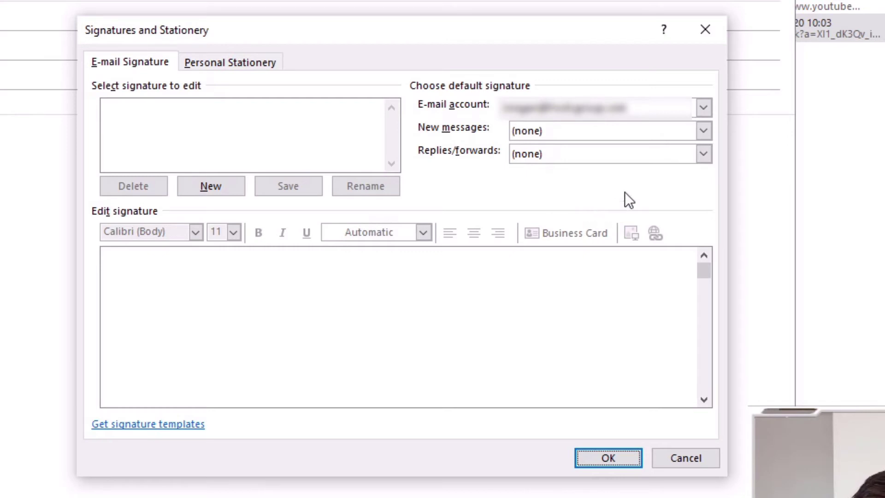
Step: Create a signature named 'That Office Guy' for the channel's Gmail account
{"action": "left_click", "coordinate": [705, 108]}
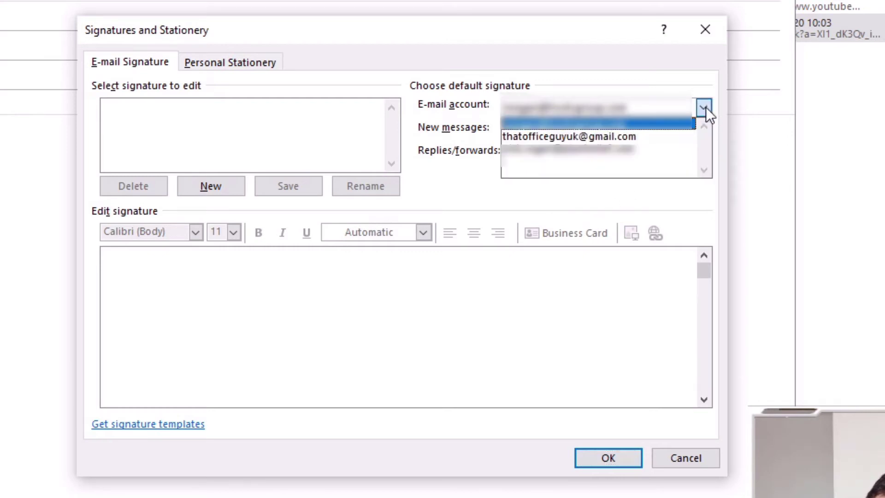
{"action": "left_click", "coordinate": [644, 139]}
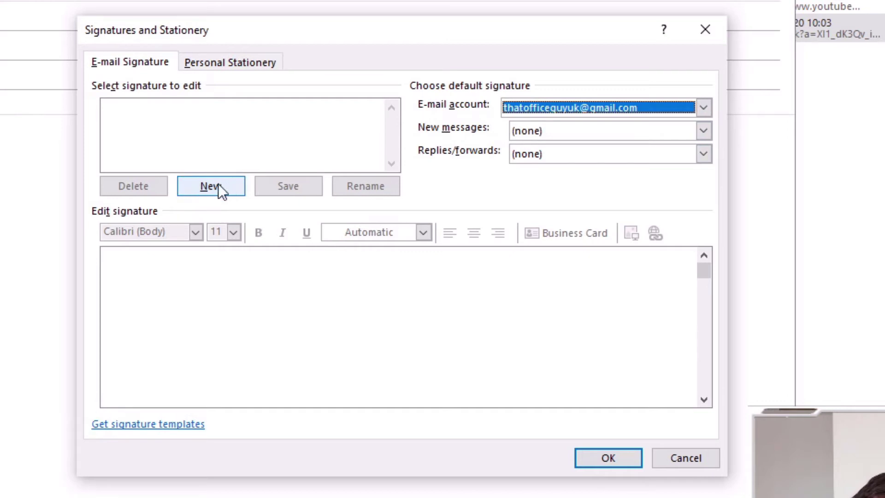
{"action": "left_click", "coordinate": [205, 188]}
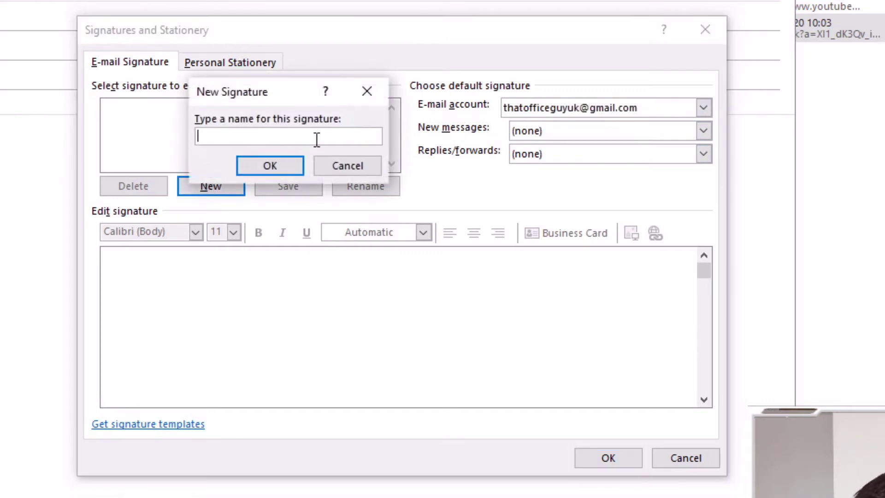
{"action": "type", "text": "That O"}
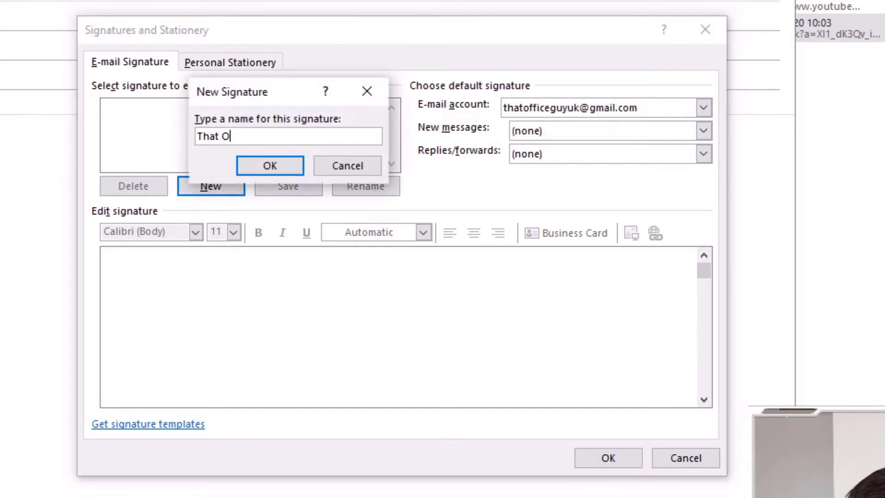
{"action": "type", "text": "ffice Guy"}
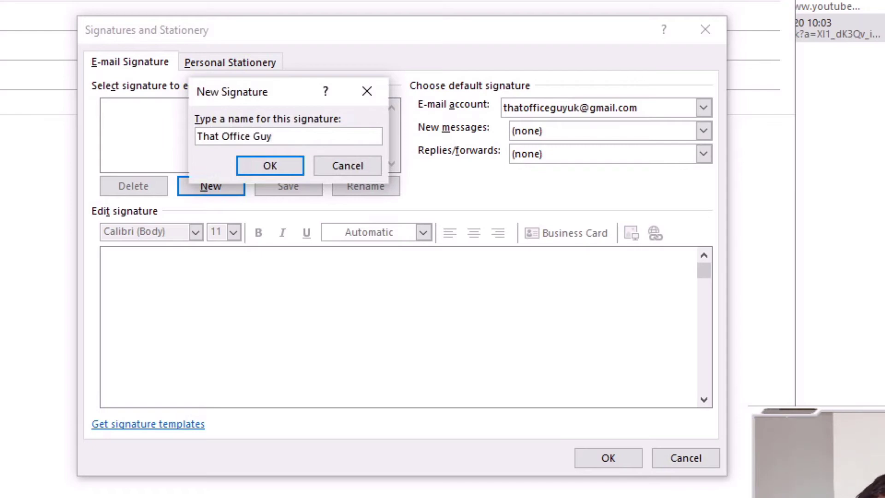
{"action": "left_click", "coordinate": [296, 164]}
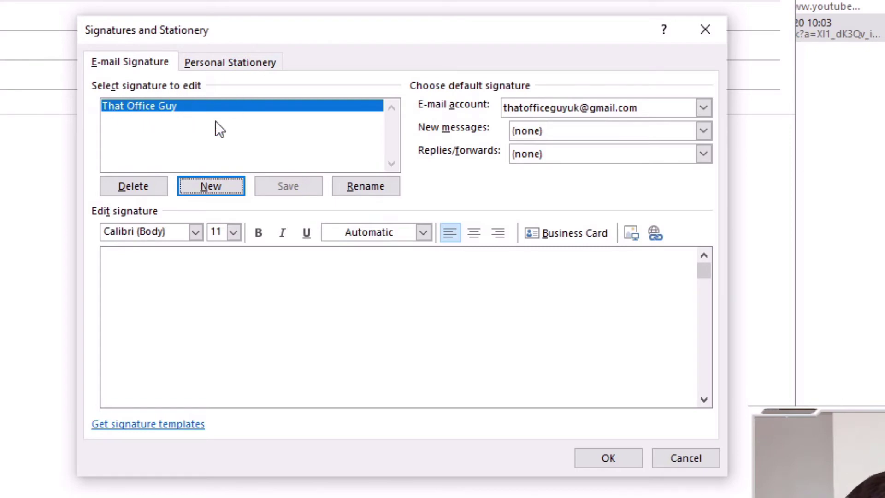
{"action": "left_click", "coordinate": [133, 274]}
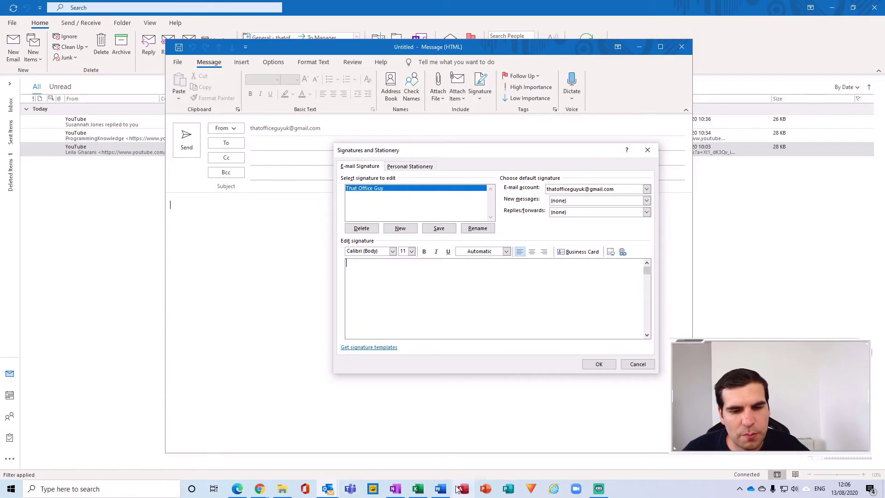
Step: Copy the Word signature's name, email and both logos, then return to Outlook's signature editor
{"action": "left_click", "coordinate": [443, 491]}
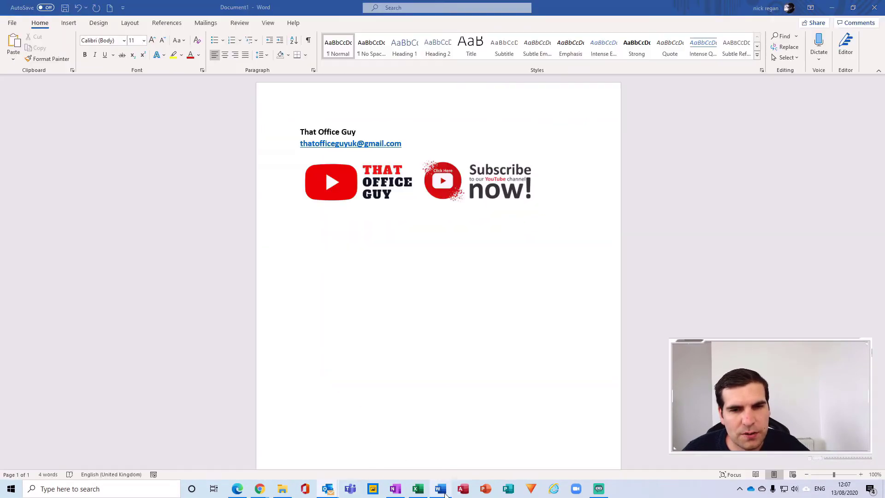
{"action": "left_click_drag", "start_coordinate": [299, 131], "coordinate": [463, 320]}
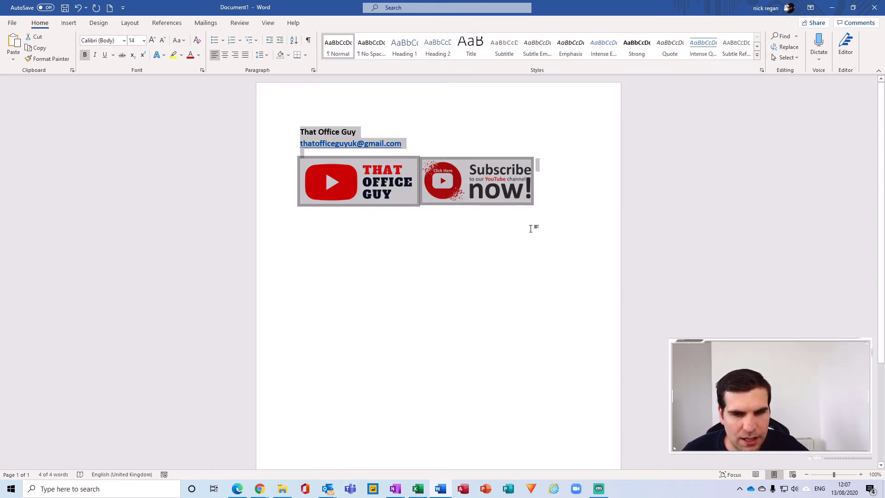
{"action": "right_click", "coordinate": [328, 134]}
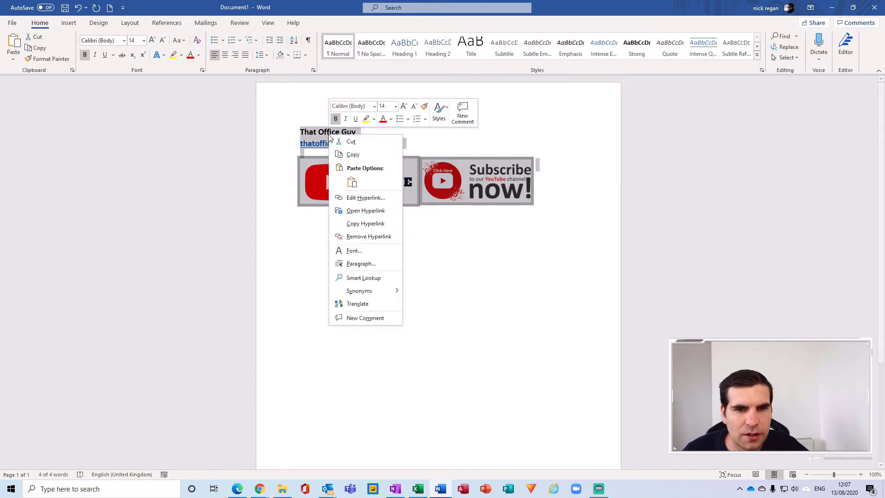
{"action": "left_click", "coordinate": [358, 154]}
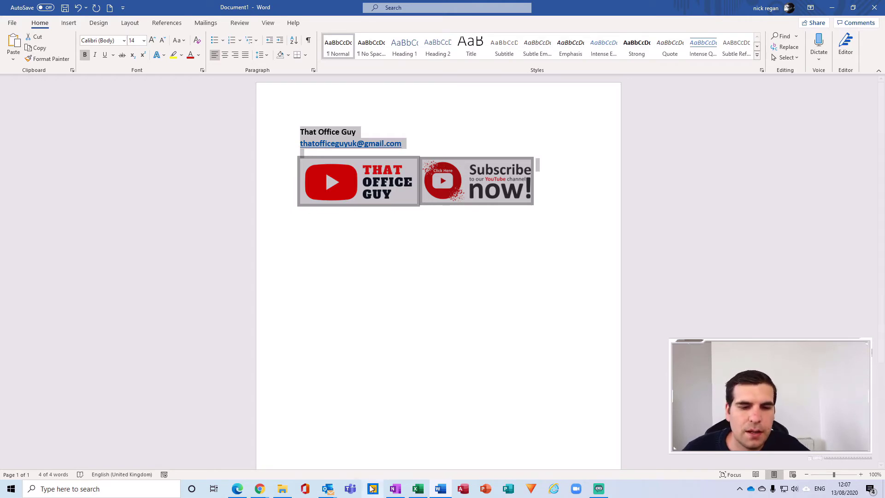
{"action": "mouse_move", "coordinate": [335, 483]}
{"action": "left_click", "coordinate": [355, 436]}
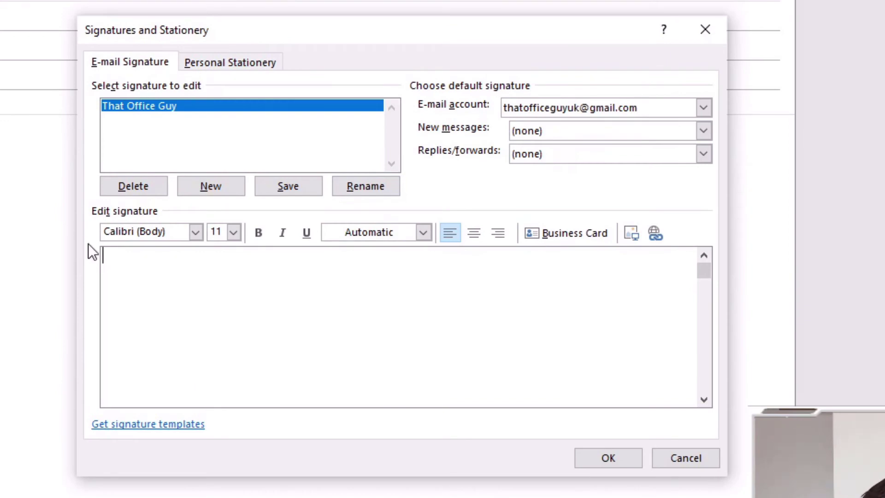
Step: Paste the copied Word signature into That Office Guy as a picture and save it
{"action": "right_click", "coordinate": [114, 256]}
{"action": "left_click", "coordinate": [241, 357]}
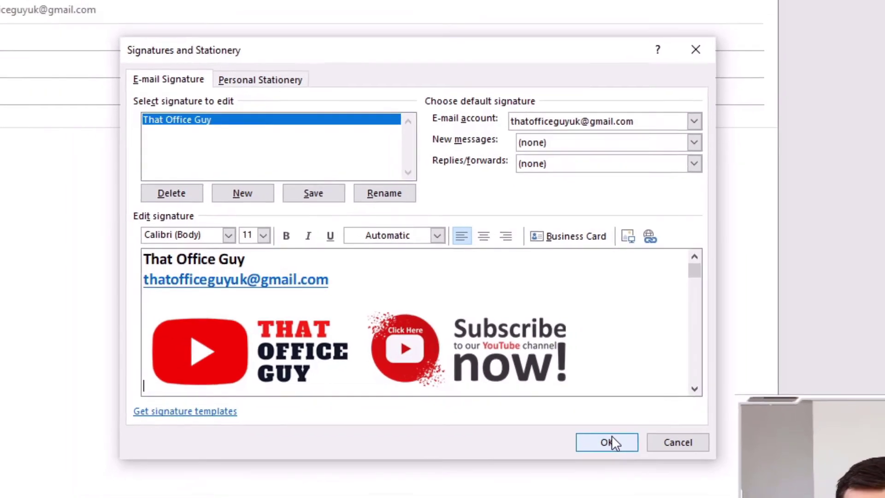
{"action": "left_click", "coordinate": [611, 456]}
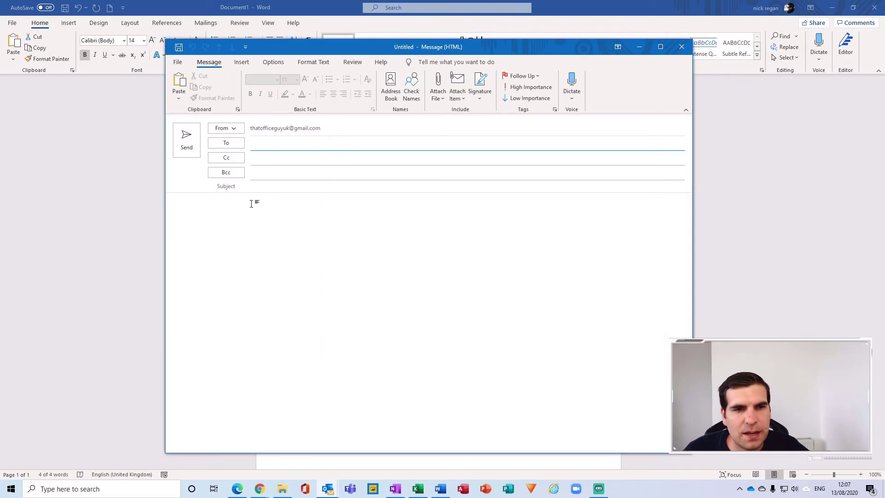
Step: Add the That Office Guy signature to the new message body, then bring Word forward
{"action": "left_click", "coordinate": [482, 99]}
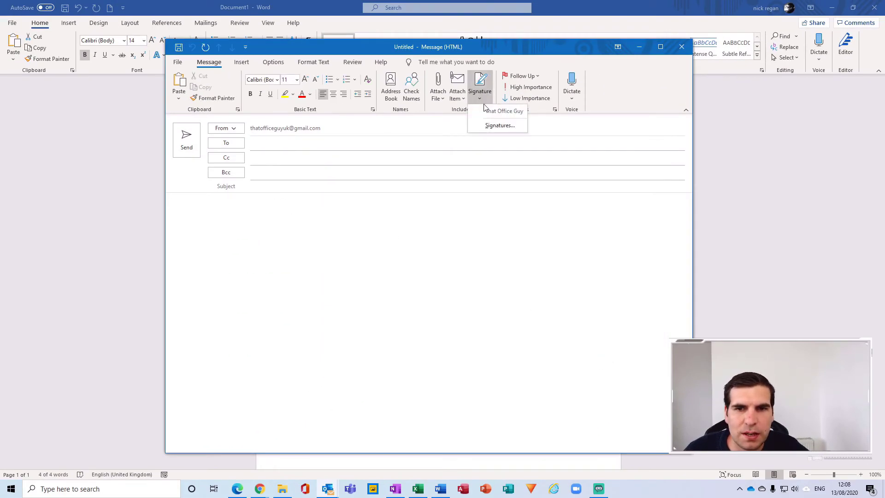
{"action": "left_click", "coordinate": [489, 111]}
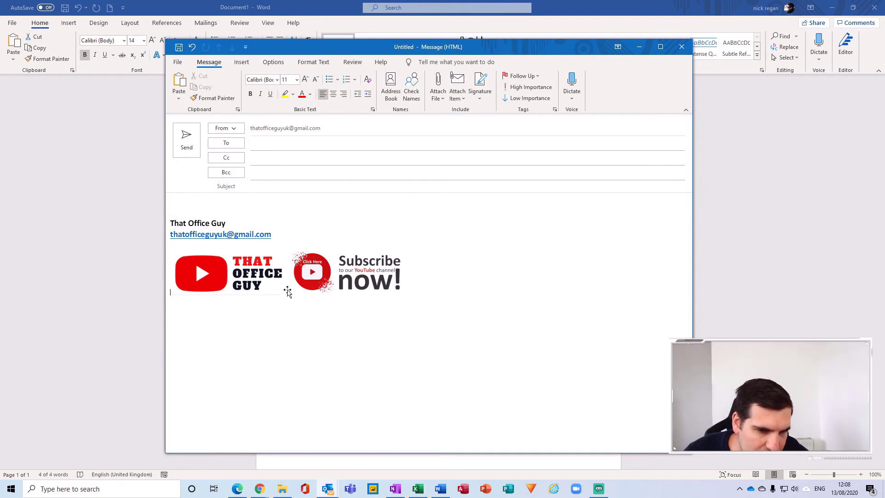
{"action": "left_click", "coordinate": [279, 230]}
{"action": "left_click", "coordinate": [234, 304]}
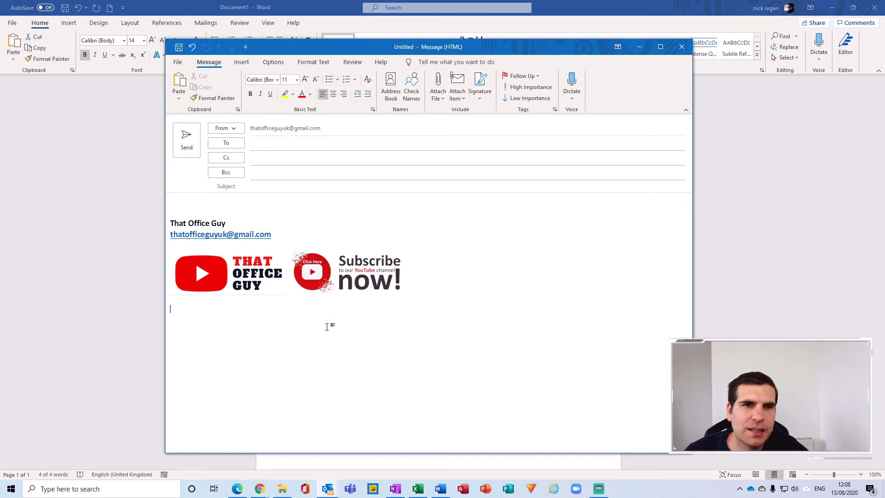
{"action": "left_click", "coordinate": [300, 32]}
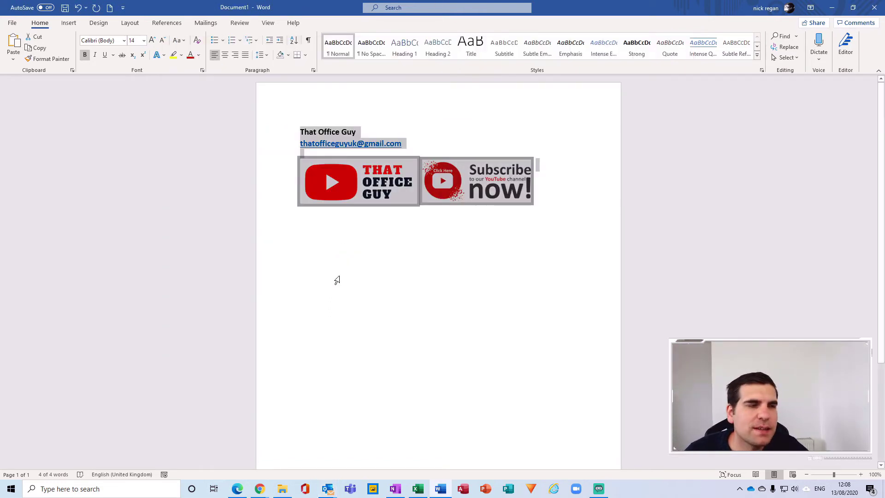
Step: Return to the Outlook message and reopen the Signatures and Stationery dialog
{"action": "right_click", "coordinate": [358, 263]}
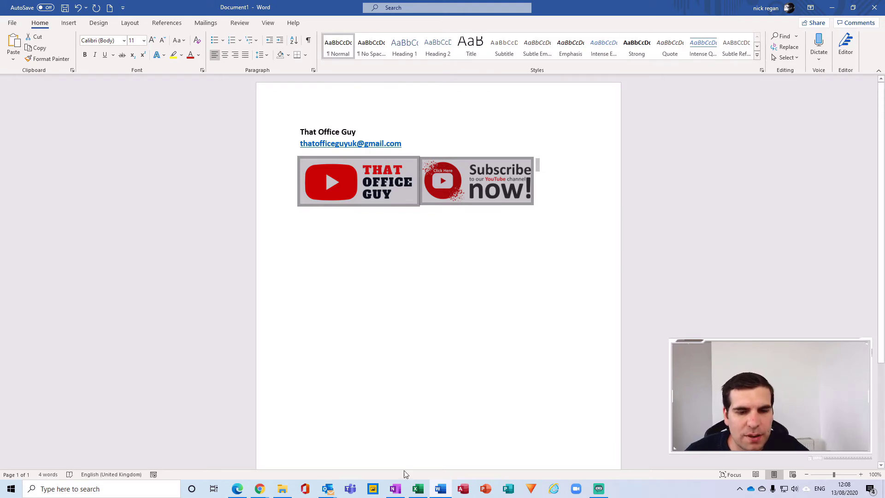
{"action": "mouse_move", "coordinate": [334, 494]}
{"action": "left_click", "coordinate": [376, 435]}
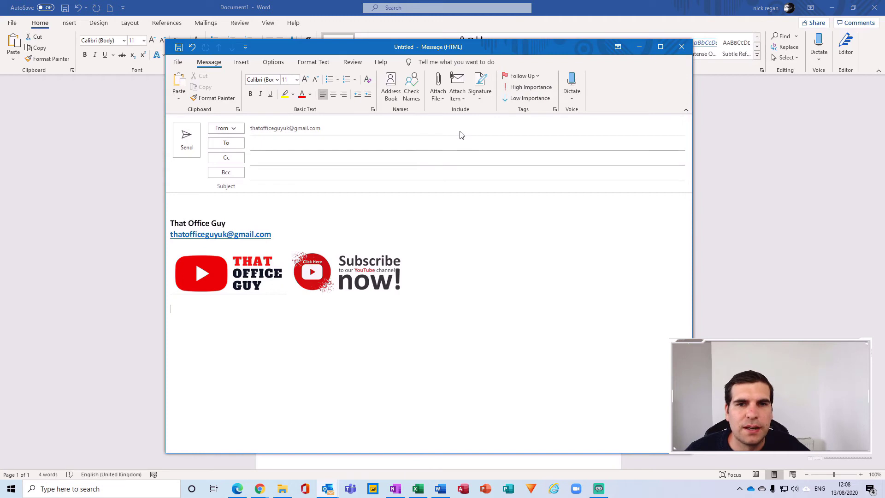
{"action": "left_click", "coordinate": [477, 101]}
{"action": "left_click", "coordinate": [512, 126]}
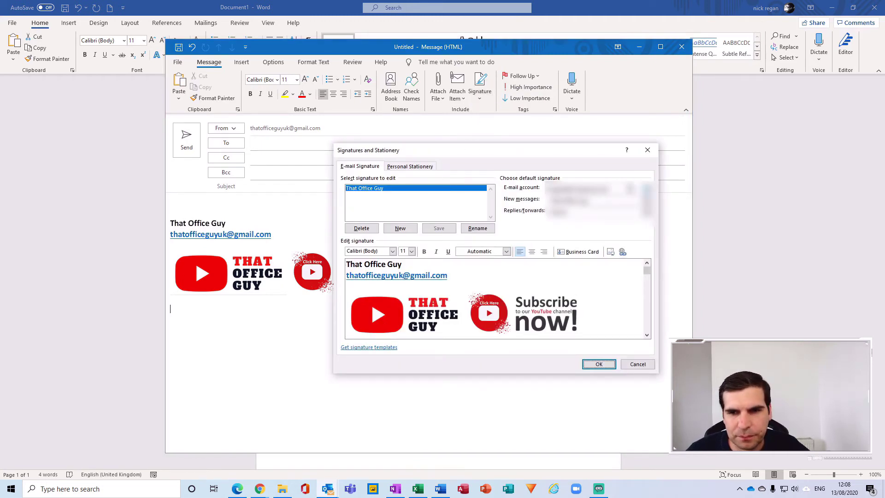
{"action": "left_click", "coordinate": [647, 188]}
{"action": "left_click", "coordinate": [595, 197]}
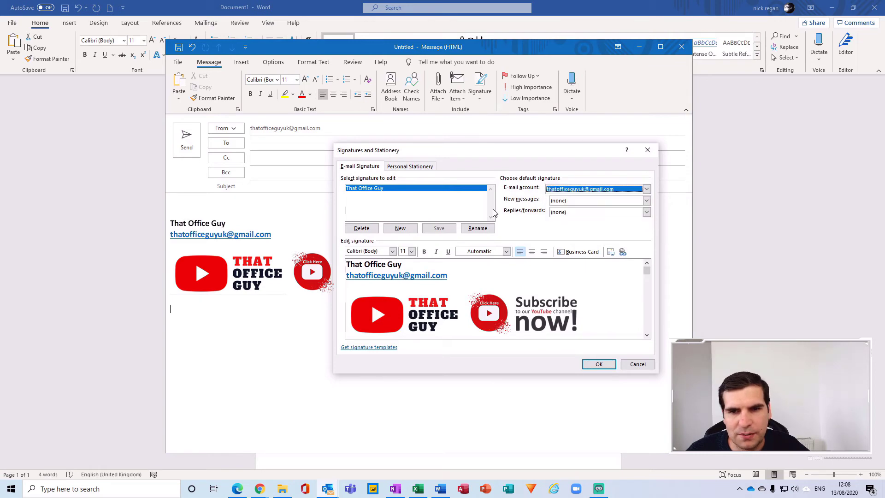
Step: Delete all existing content from the That Office Guy signature body
{"action": "left_click", "coordinate": [350, 197]}
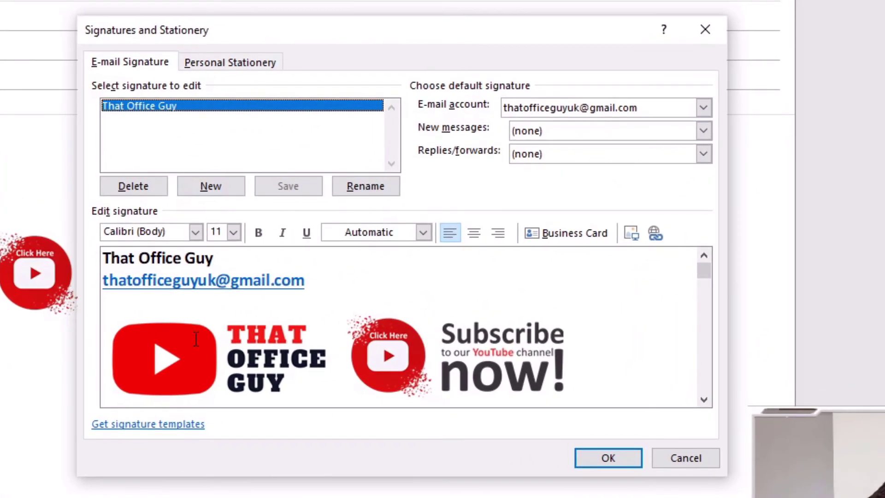
{"action": "left_click", "coordinate": [196, 339]}
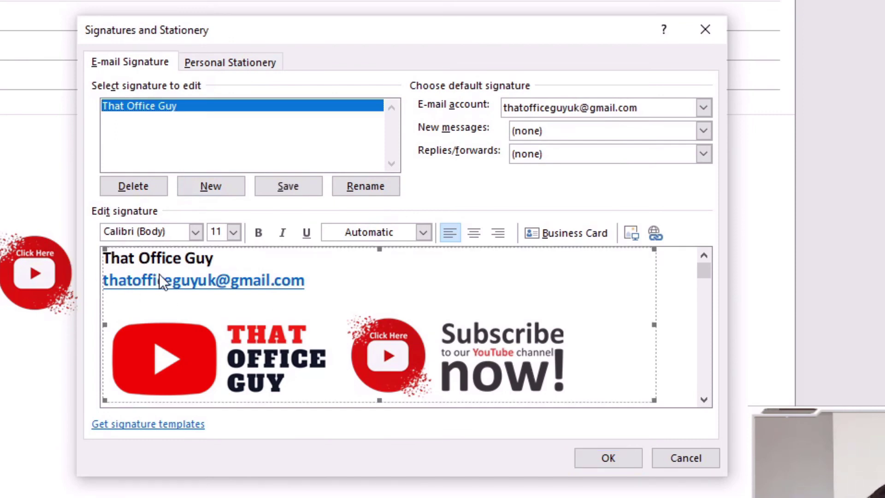
{"action": "key", "text": "Delete"}
Step: Test Use Destination Theme, Keep Source Formatting and Merge Formatting pastes, deleting each result
{"action": "right_click", "coordinate": [117, 260]}
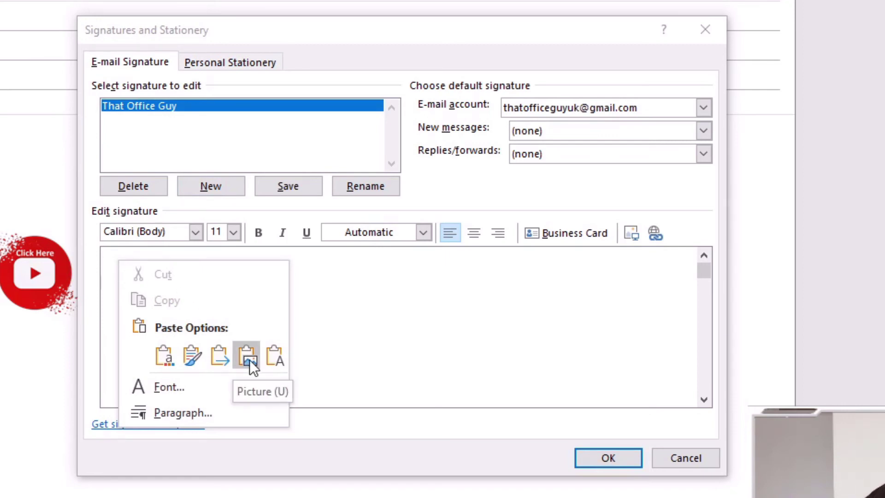
{"action": "left_click", "coordinate": [165, 358]}
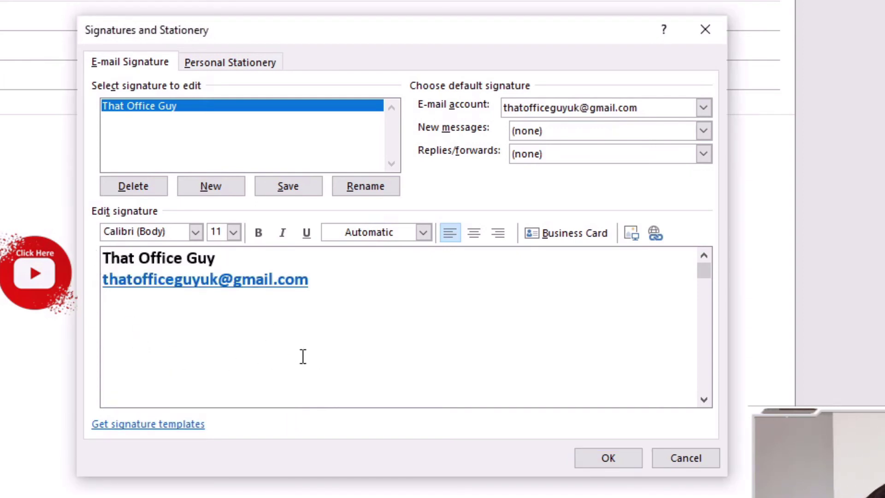
{"action": "left_click_drag", "start_coordinate": [153, 336], "coordinate": [87, 253]}
{"action": "key", "text": "ctrl+c"}
{"action": "key", "text": "Delete"}
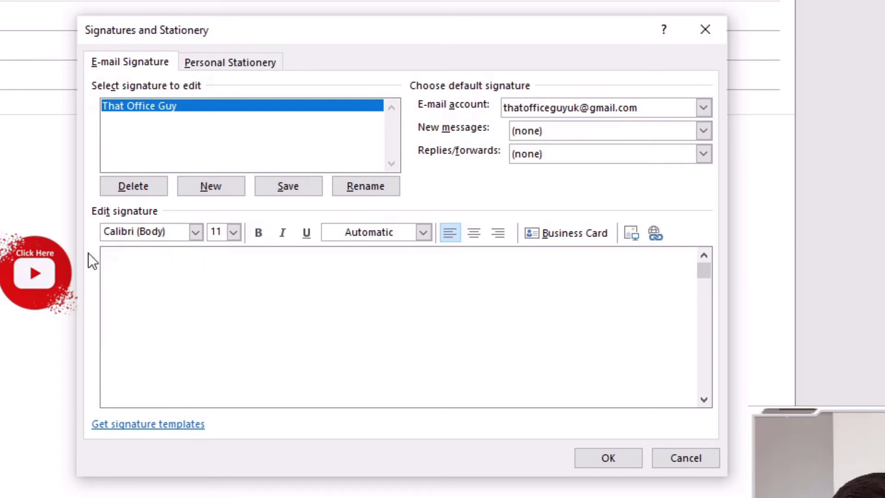
{"action": "right_click", "coordinate": [115, 266]}
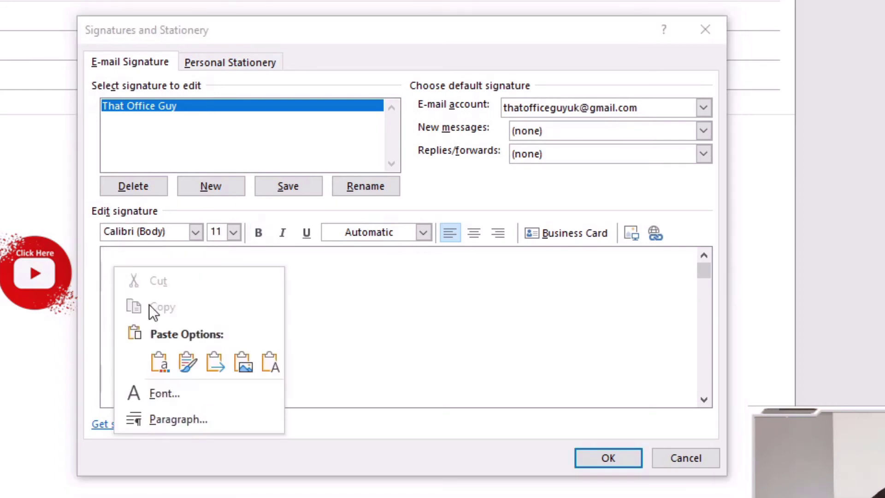
{"action": "left_click", "coordinate": [189, 361]}
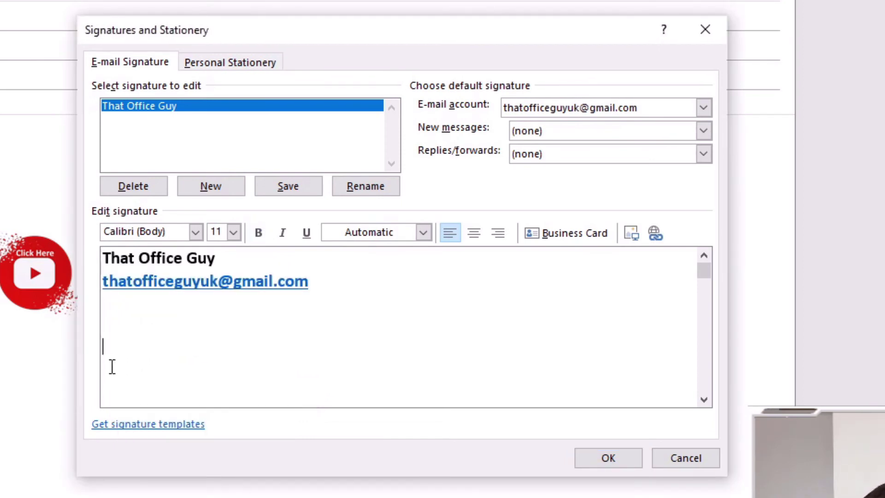
{"action": "left_click_drag", "start_coordinate": [111, 365], "coordinate": [88, 249]}
{"action": "key", "text": "ctrl+c"}
{"action": "key", "text": "Delete"}
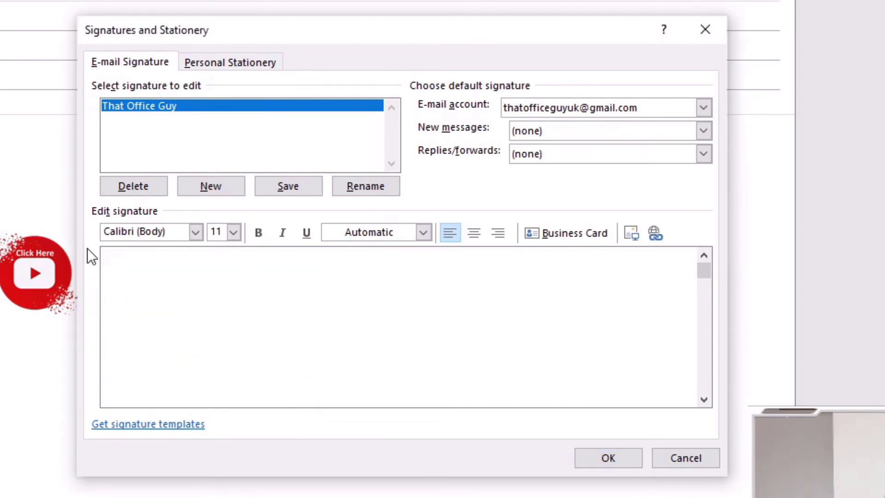
{"action": "right_click", "coordinate": [114, 256]}
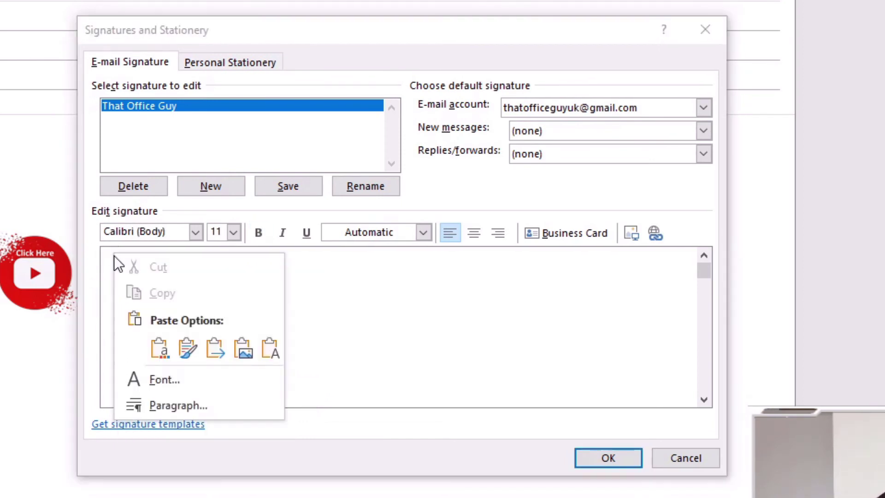
{"action": "left_click", "coordinate": [214, 348]}
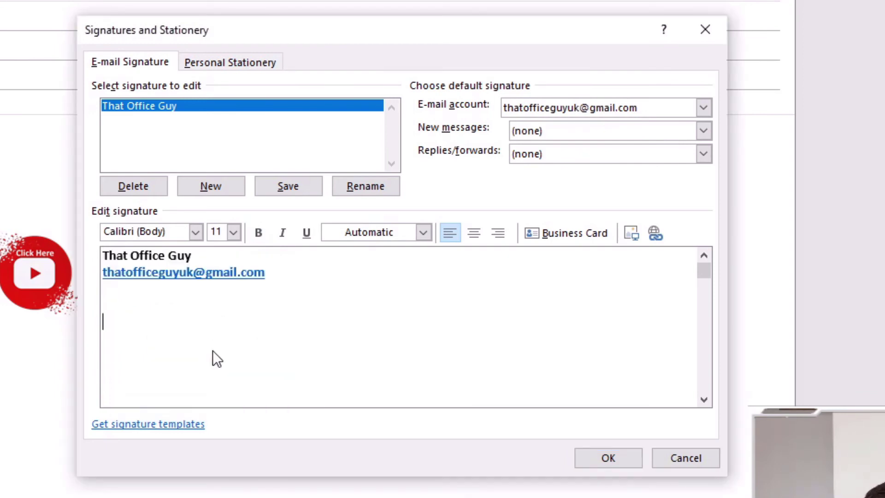
{"action": "left_click_drag", "start_coordinate": [106, 318], "coordinate": [95, 241]}
{"action": "key", "text": "ctrl+c"}
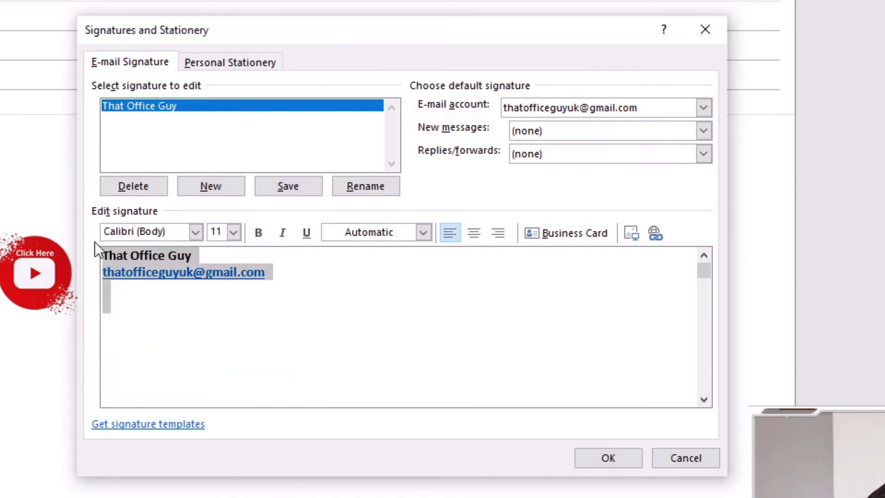
{"action": "key", "text": "Delete"}
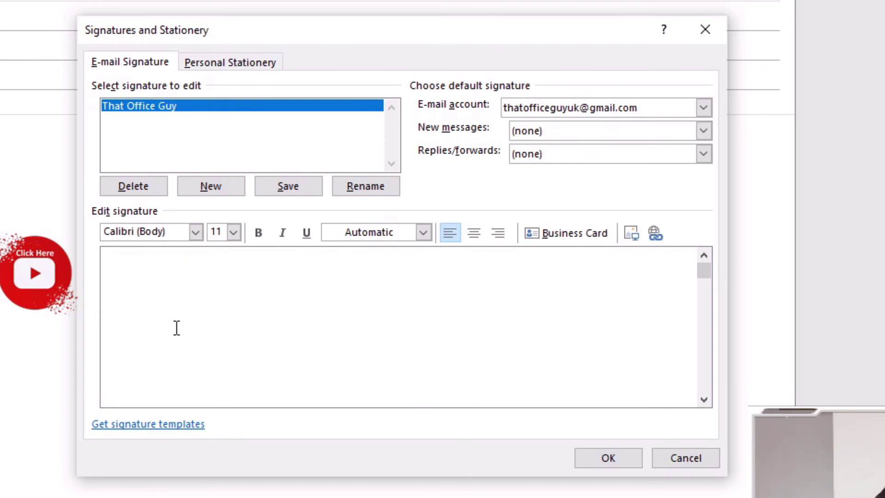
Step: Test a Keep Text Only paste and delete it, then paste the signature as a Picture
{"action": "right_click", "coordinate": [176, 328]}
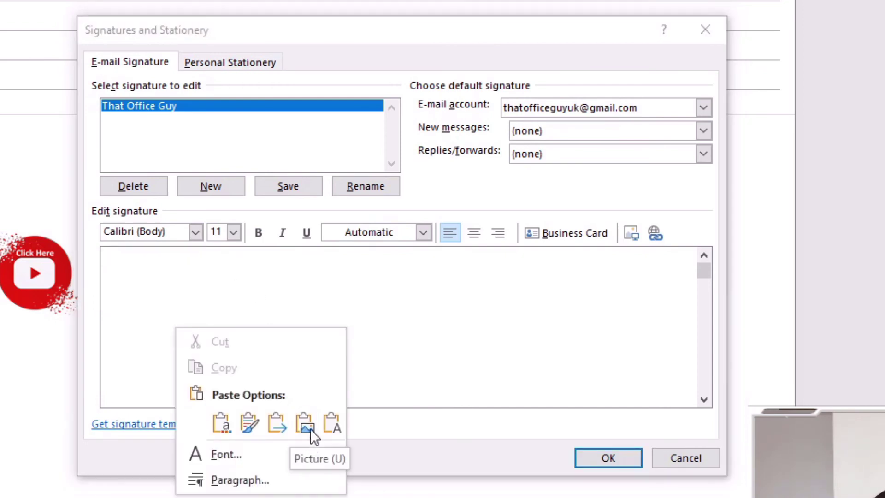
{"action": "left_click", "coordinate": [336, 422]}
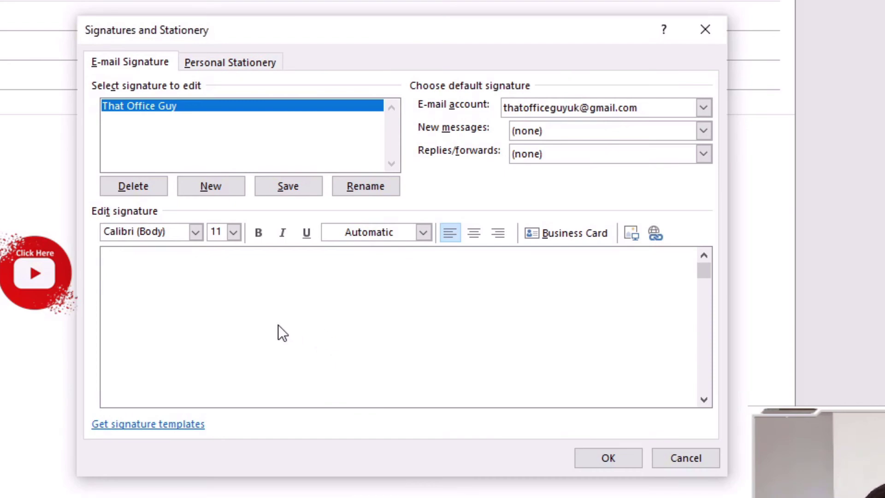
{"action": "left_click_drag", "start_coordinate": [103, 302], "coordinate": [96, 230]}
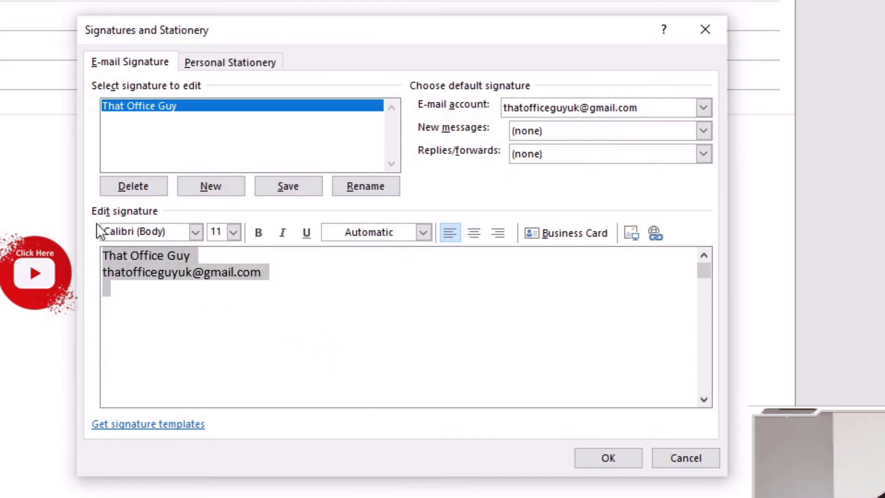
{"action": "key", "text": "Delete"}
{"action": "right_click", "coordinate": [110, 255]}
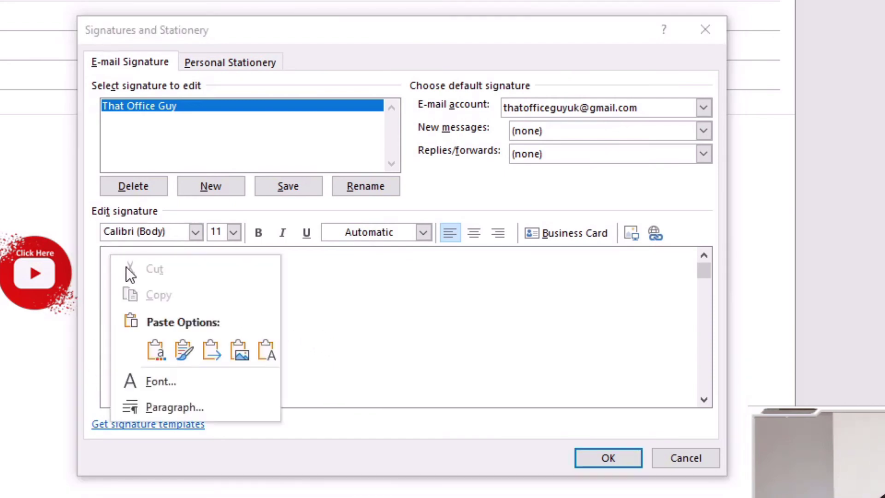
{"action": "left_click", "coordinate": [237, 347]}
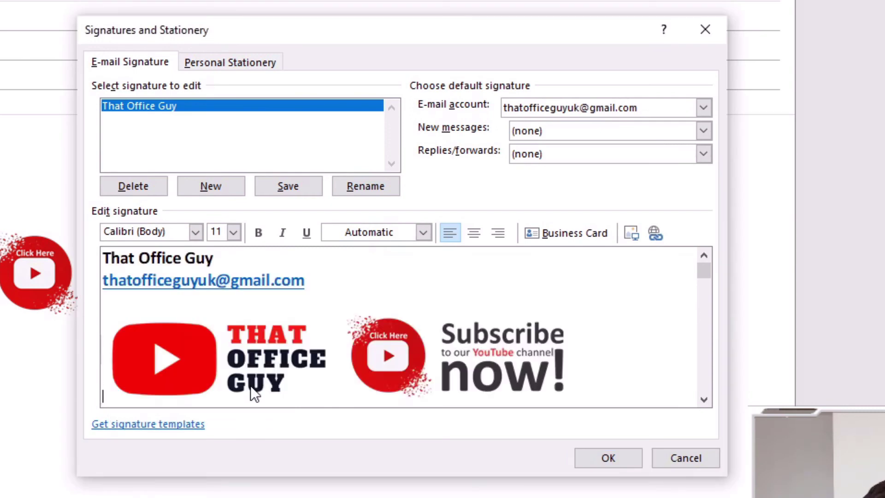